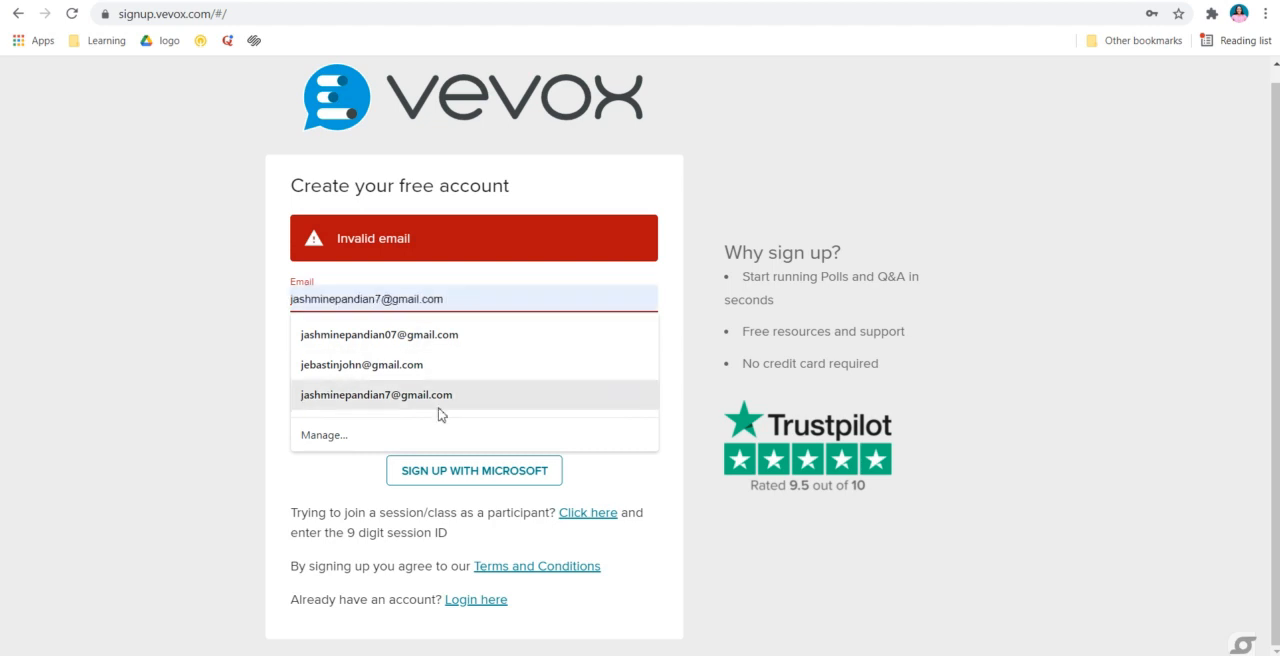
# Fill in the sign-up form with the saved e-mail and password, try to create the account, and accept logging in instead
pyautogui.click(440, 400)
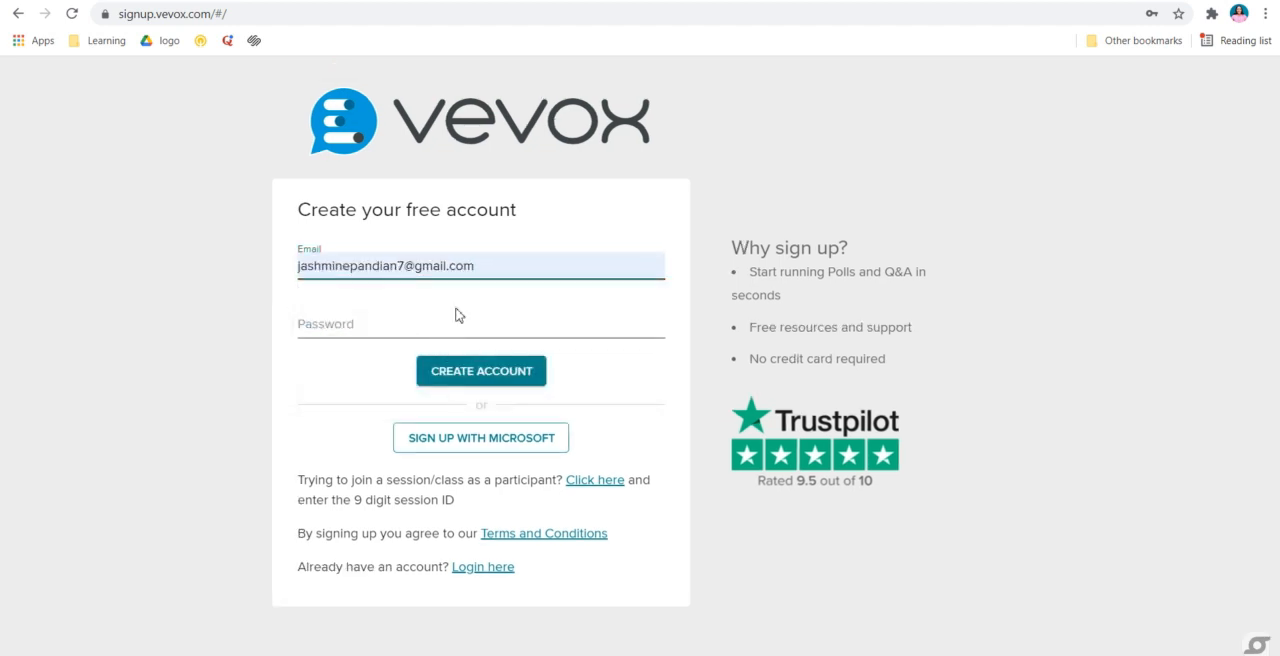
pyautogui.click(424, 333)
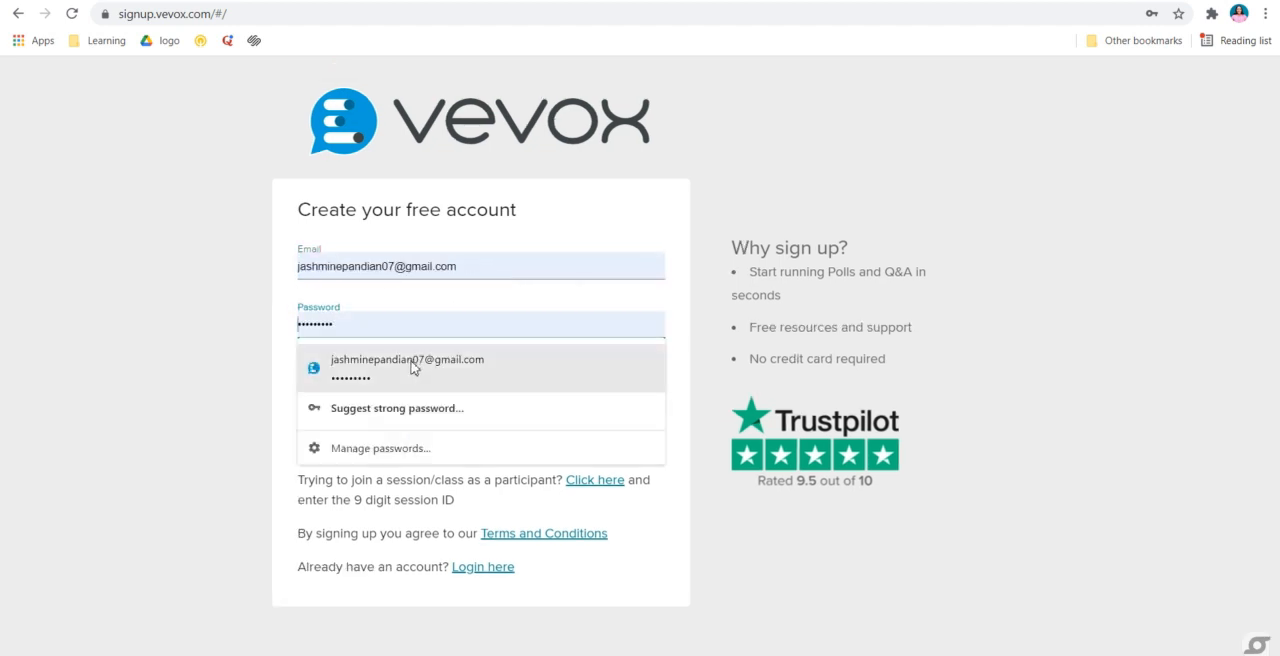
pyautogui.click(452, 386)
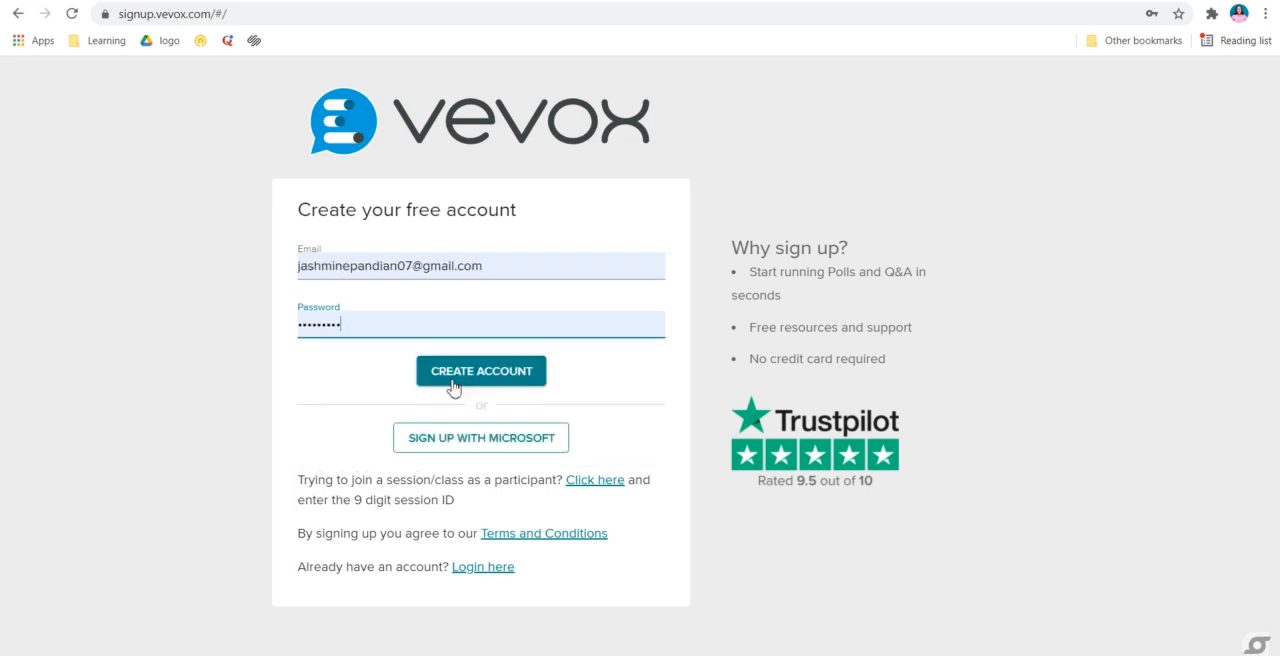
pyautogui.click(452, 386)
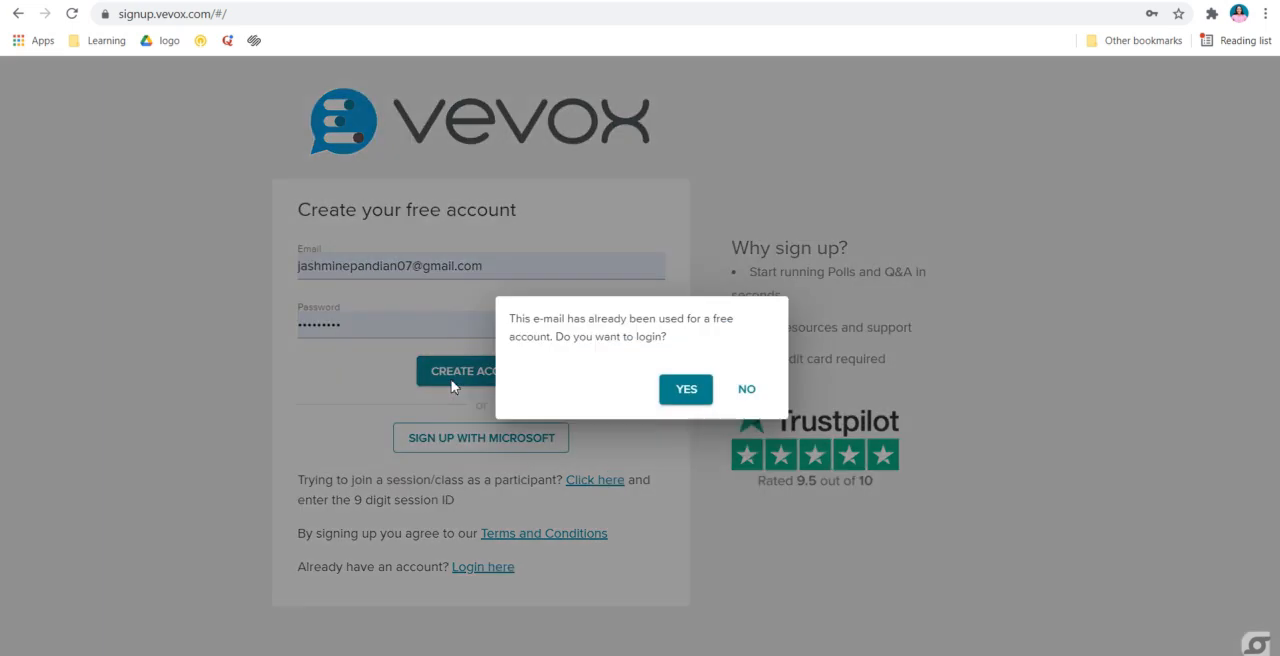
pyautogui.click(681, 398)
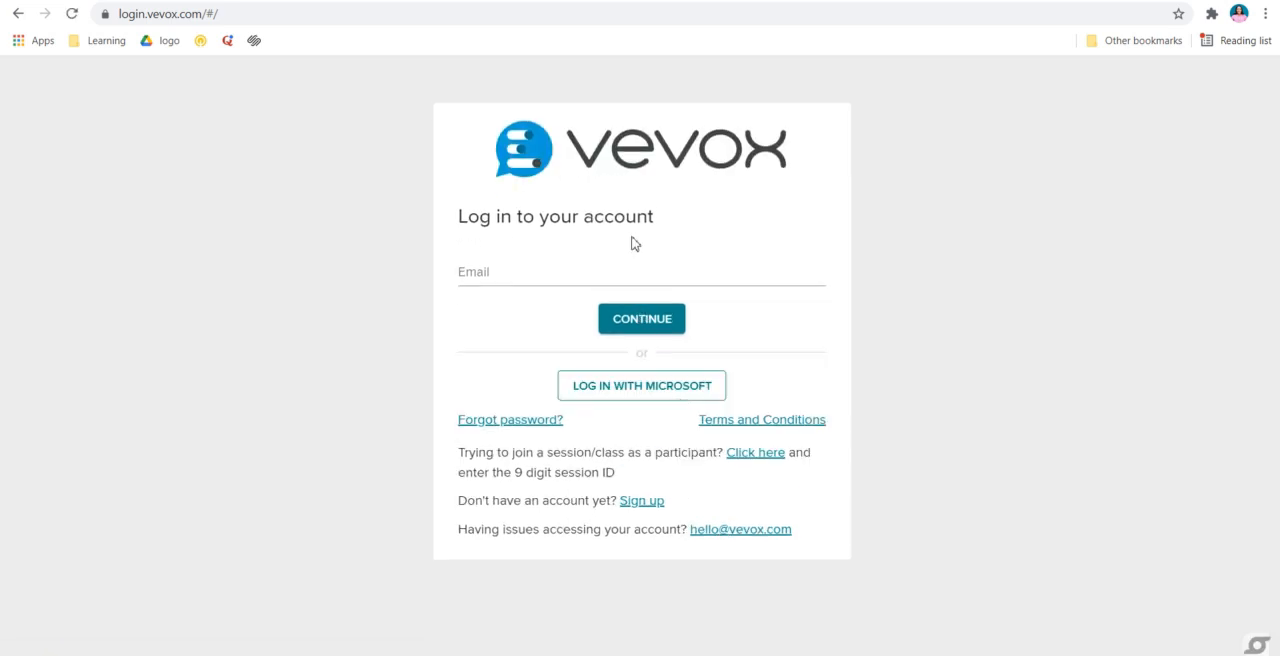
# Log in to the account with the saved e-mail and password
pyautogui.click(577, 273)
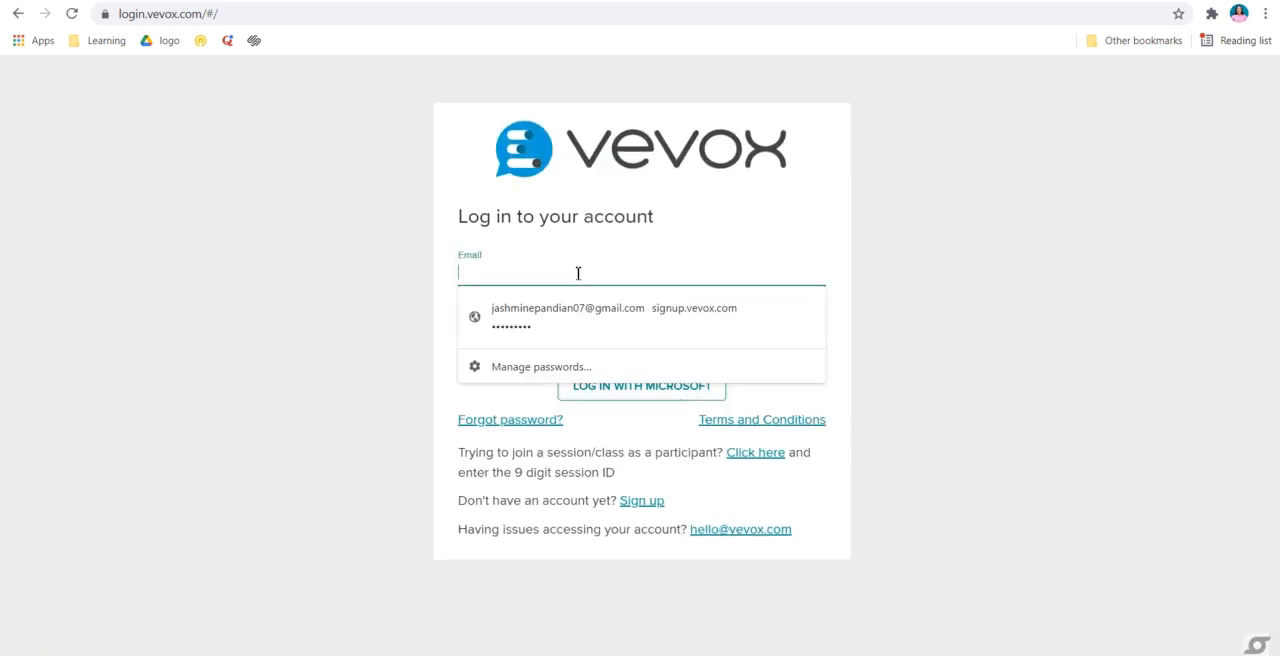
pyautogui.click(580, 320)
pyautogui.click(645, 333)
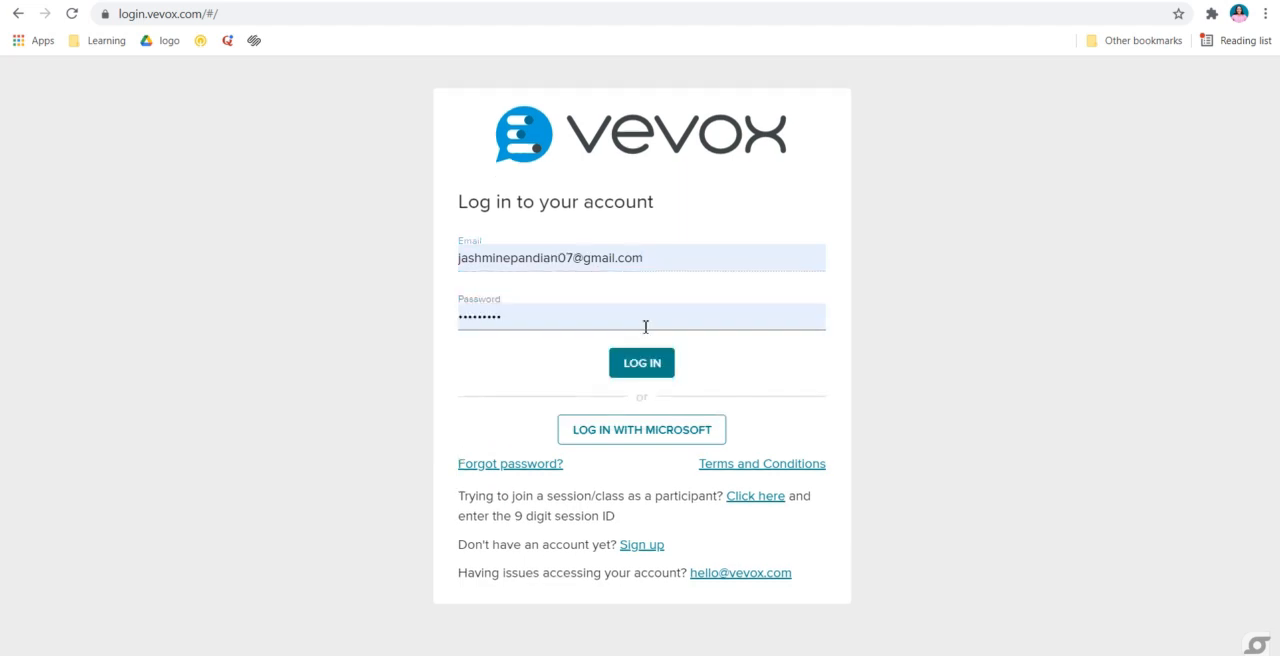
pyautogui.click(643, 369)
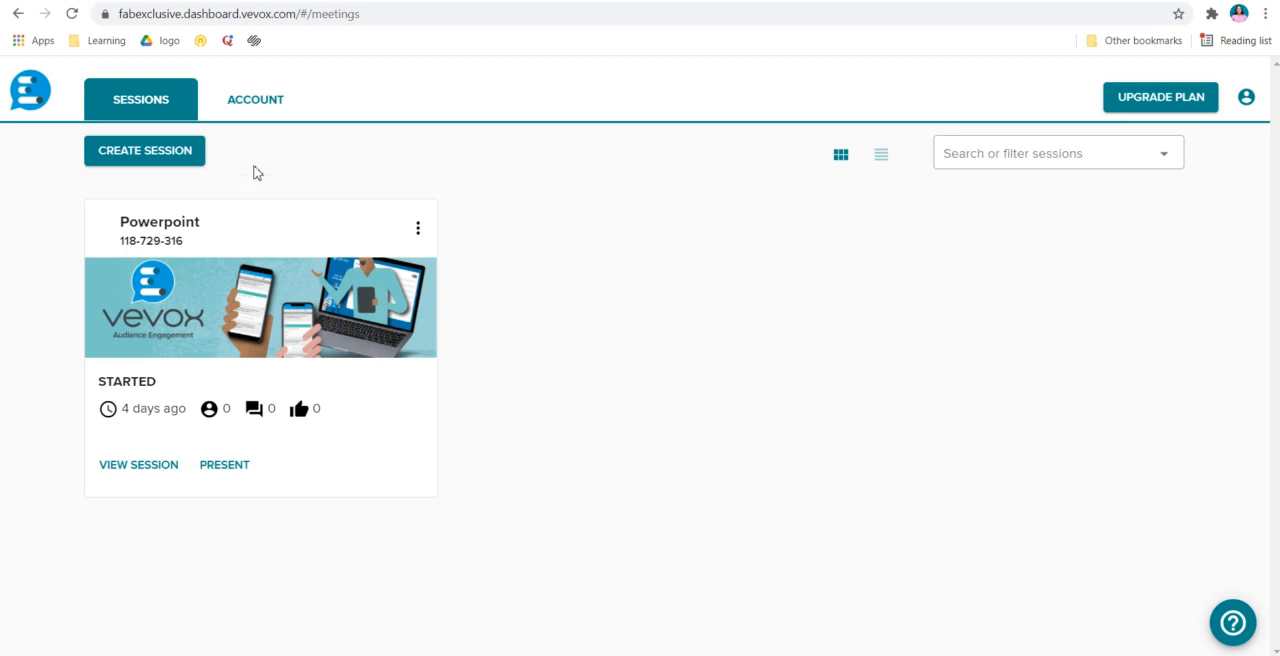
# Create a new session named "Blogging Poll"
pyautogui.click(172, 158)
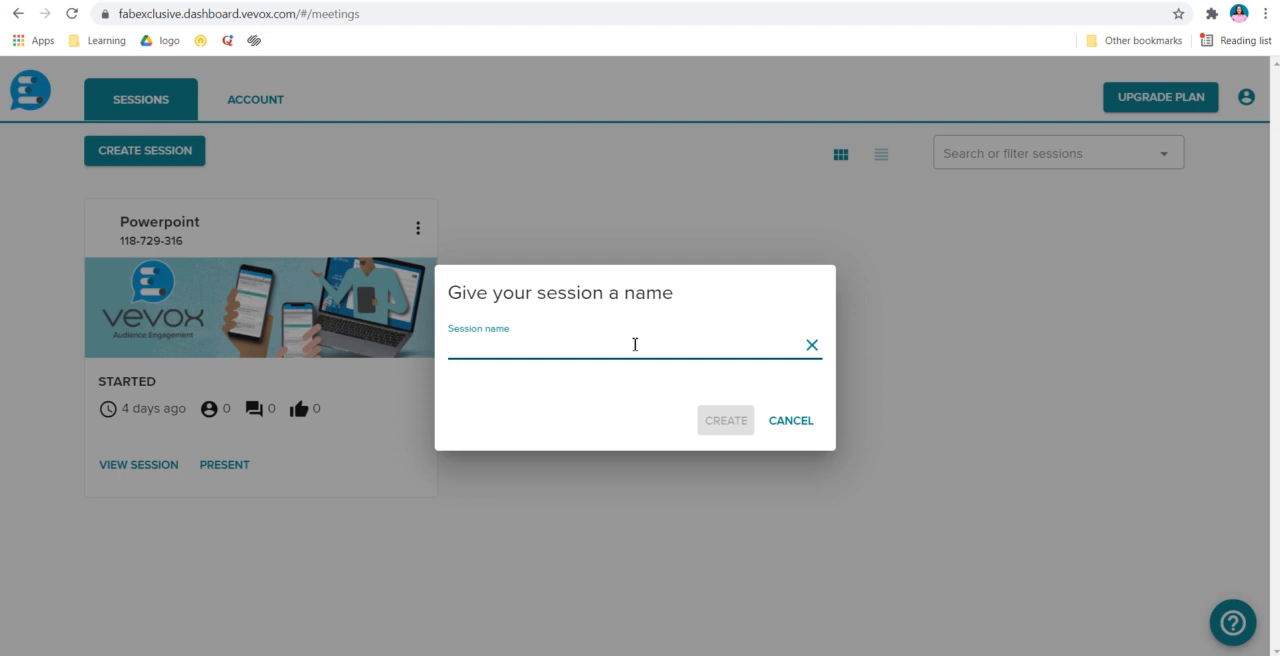
pyautogui.write('Blo')
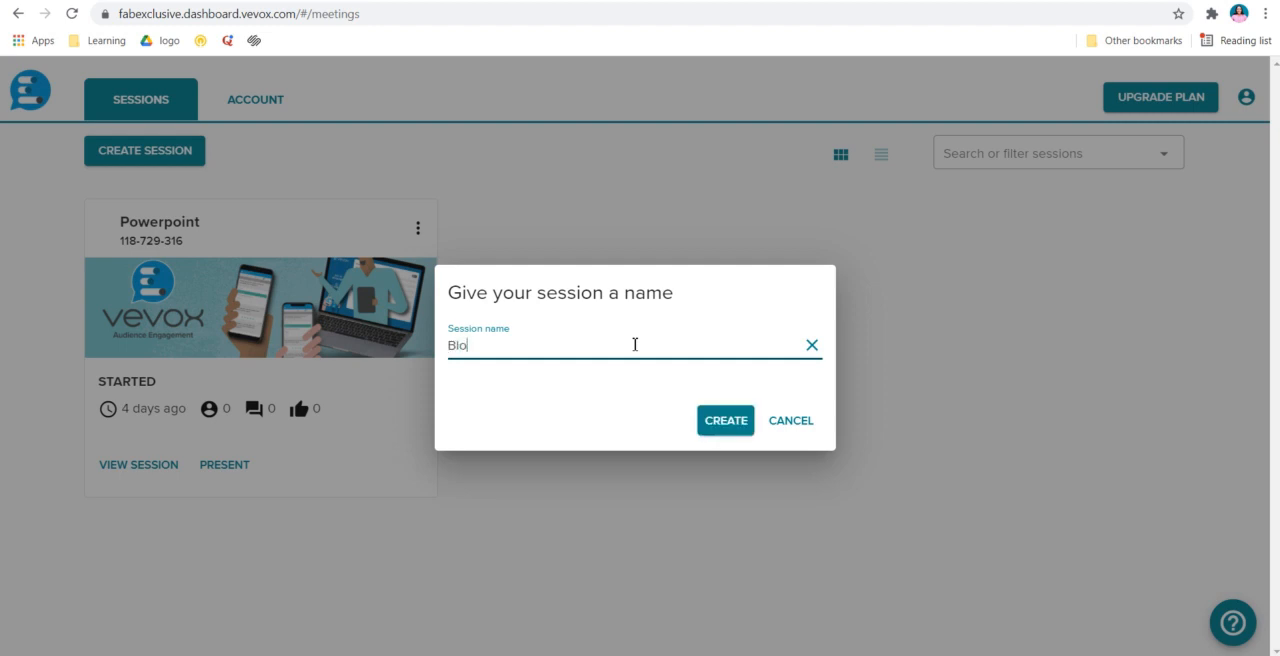
pyautogui.write('gging Poll')
pyautogui.click(713, 428)
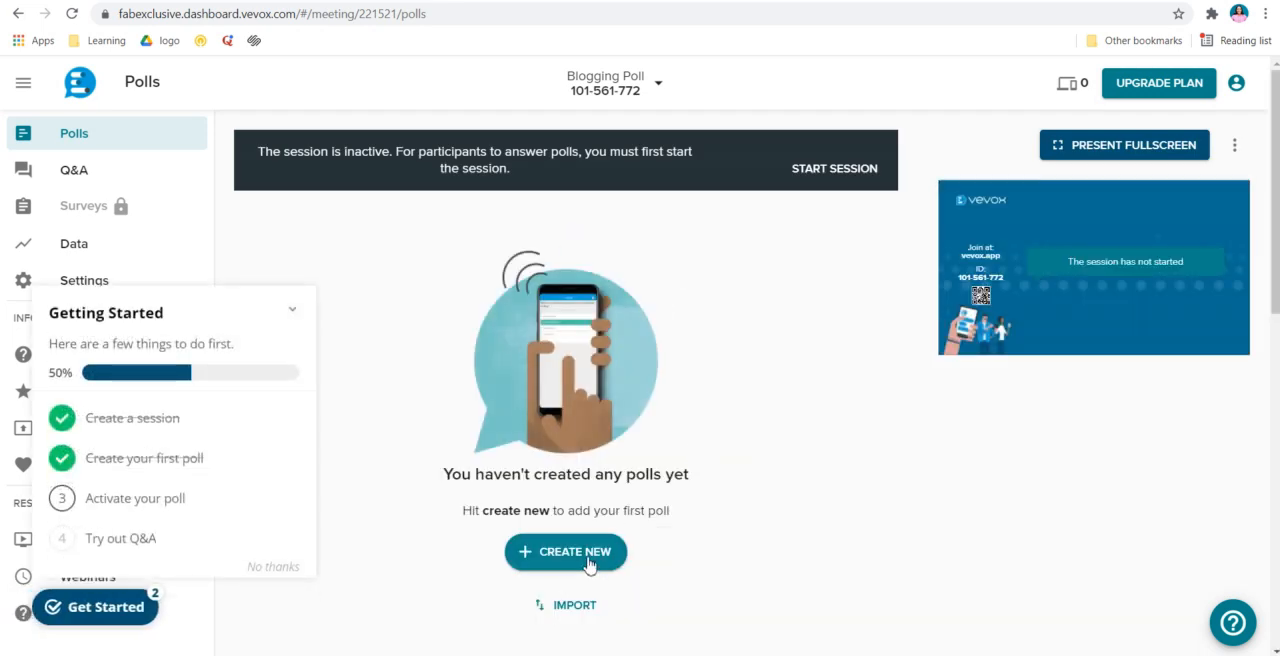
pyautogui.click(845, 172)
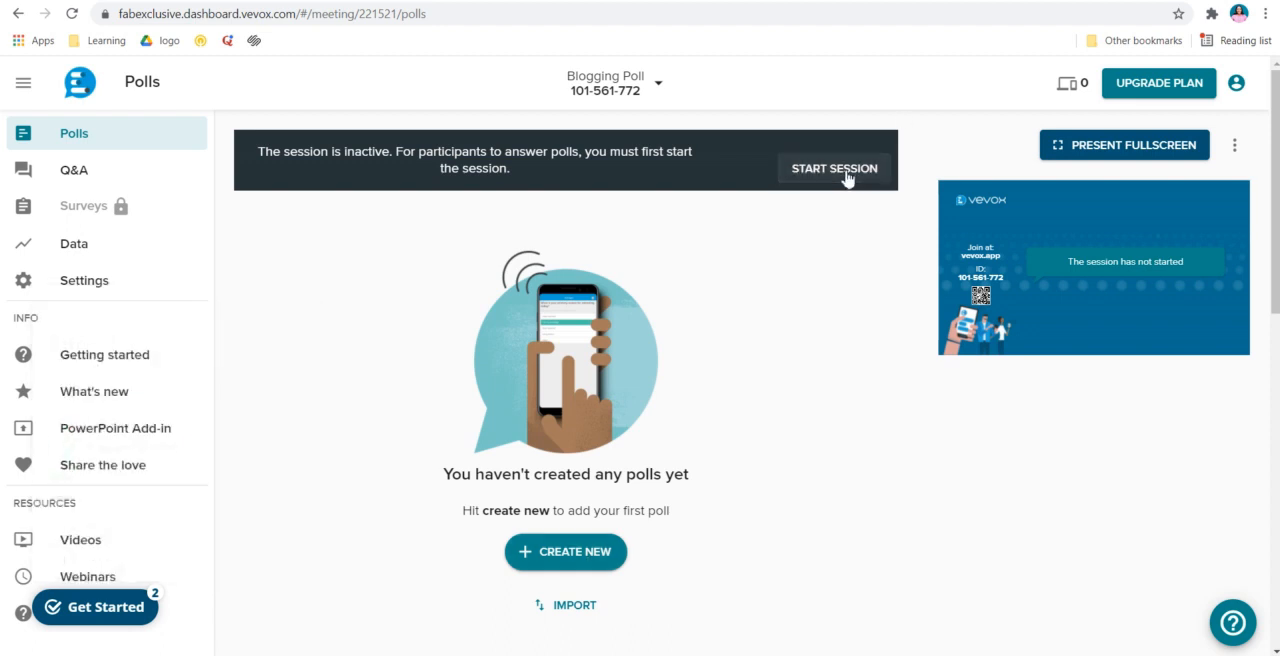
pyautogui.click(845, 172)
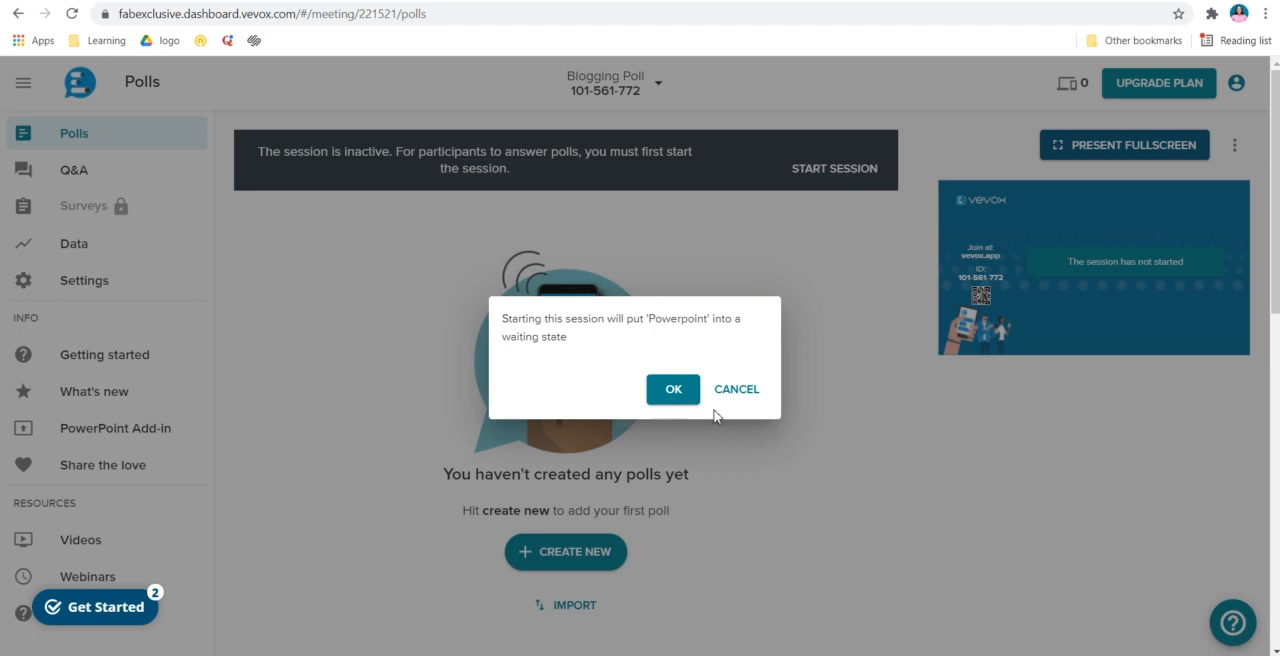
pyautogui.click(755, 403)
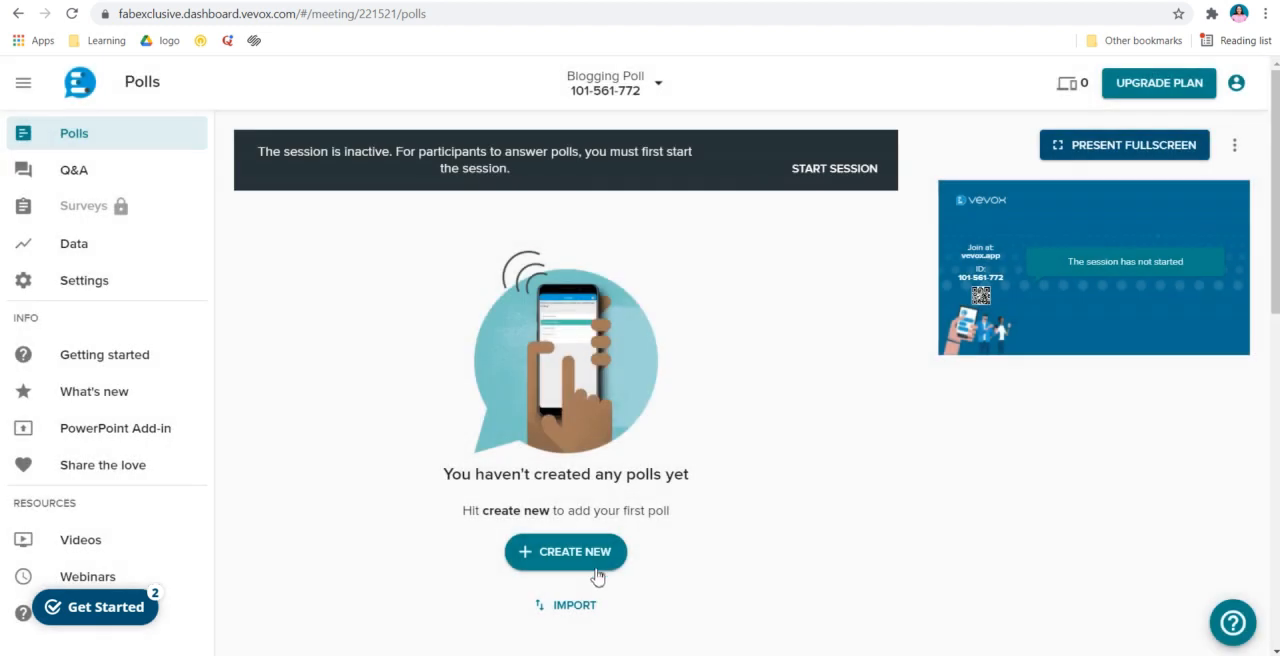
# Set up a new poll of type Multichoice with the question title "Blogging requires"
pyautogui.click(588, 566)
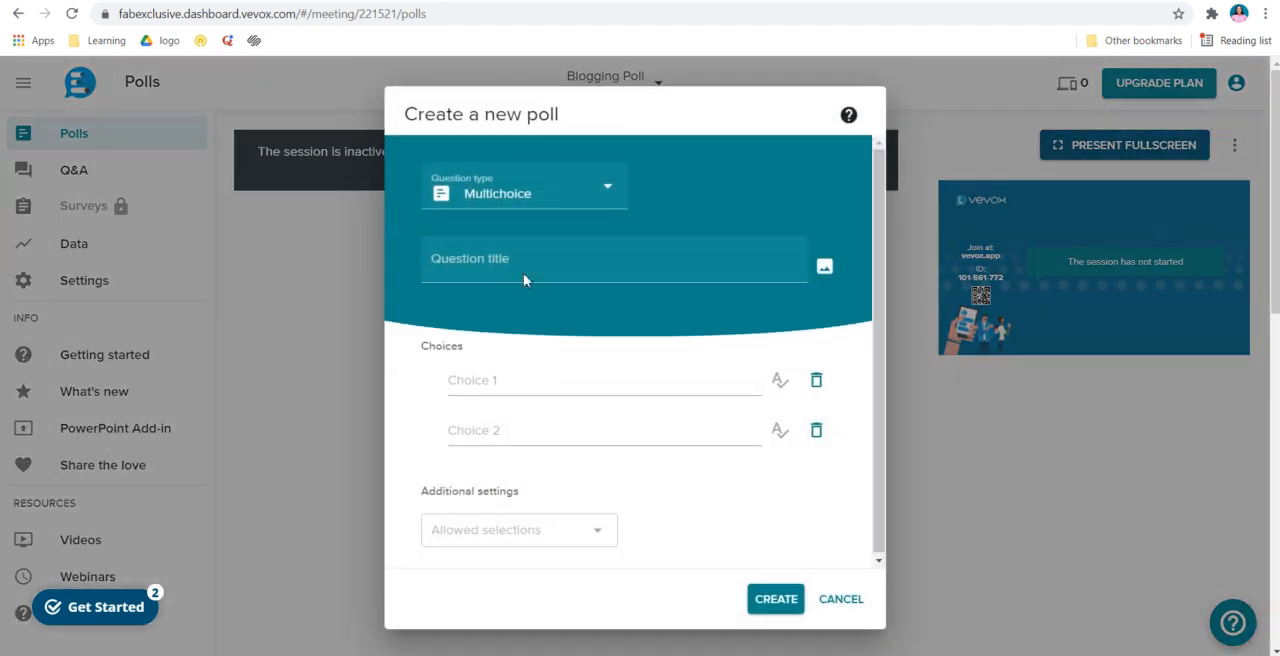
pyautogui.click(546, 205)
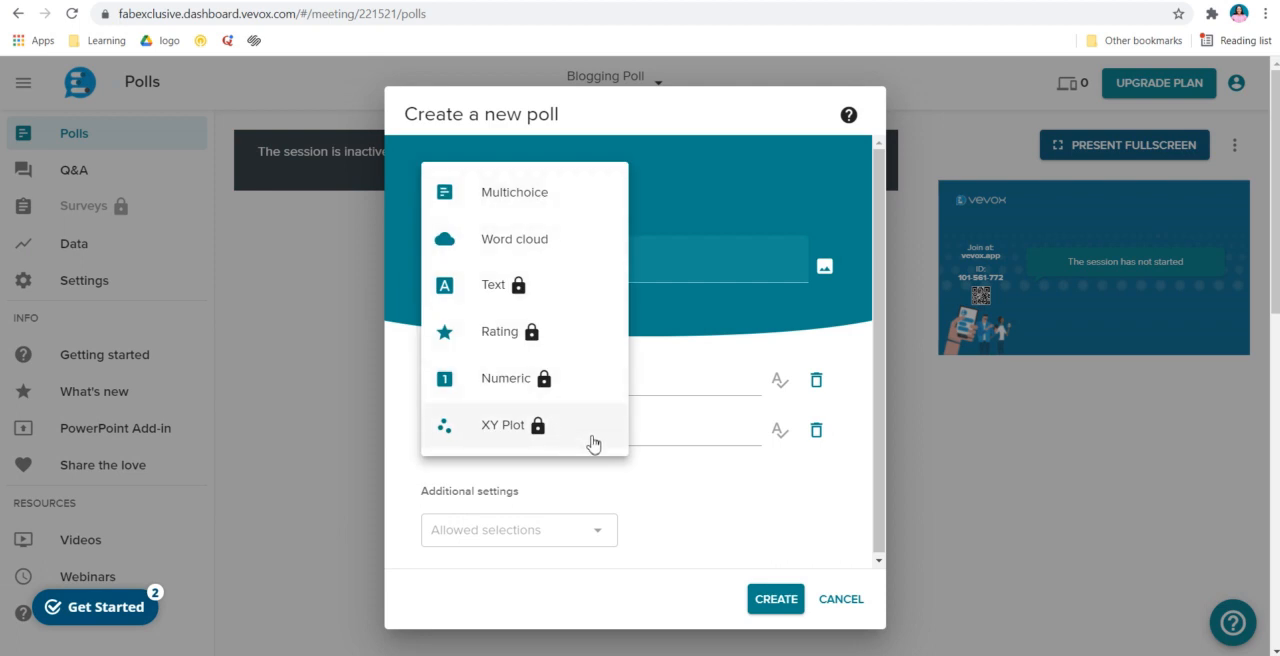
pyautogui.click(540, 193)
pyautogui.click(549, 258)
pyautogui.write('Bloggin')
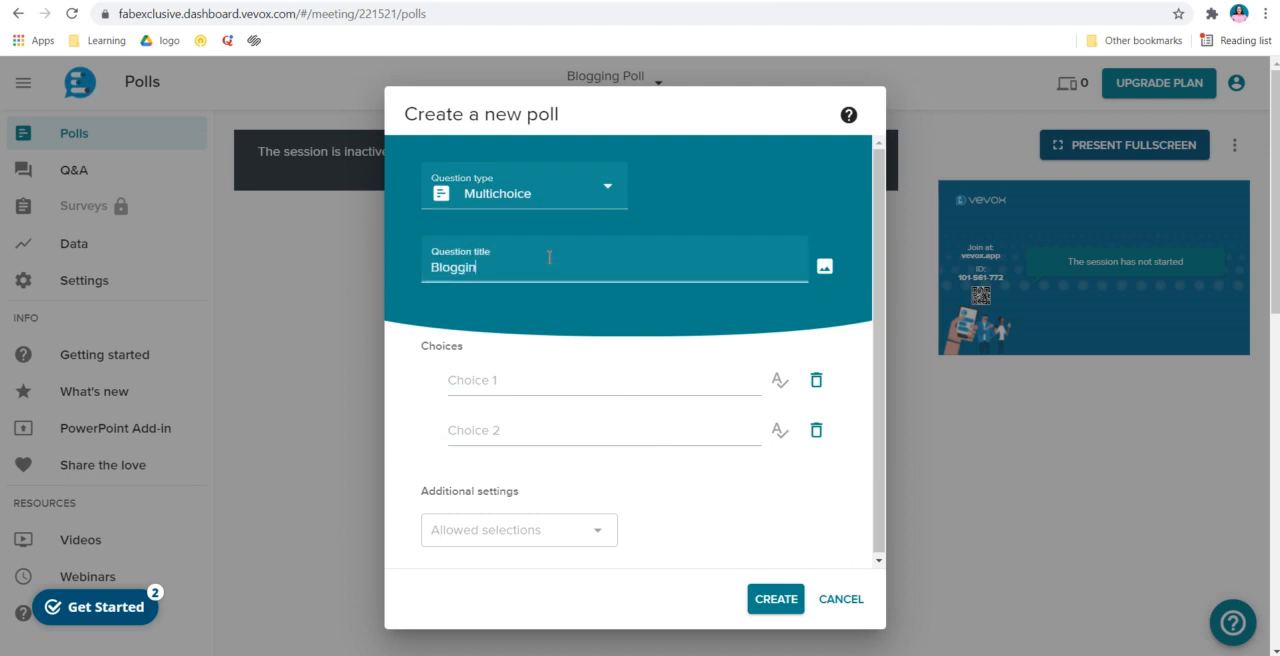
pyautogui.write('g requires')
# Enter "Paid Website" and "Free Website" as the first two choices of the poll
pyautogui.click(606, 385)
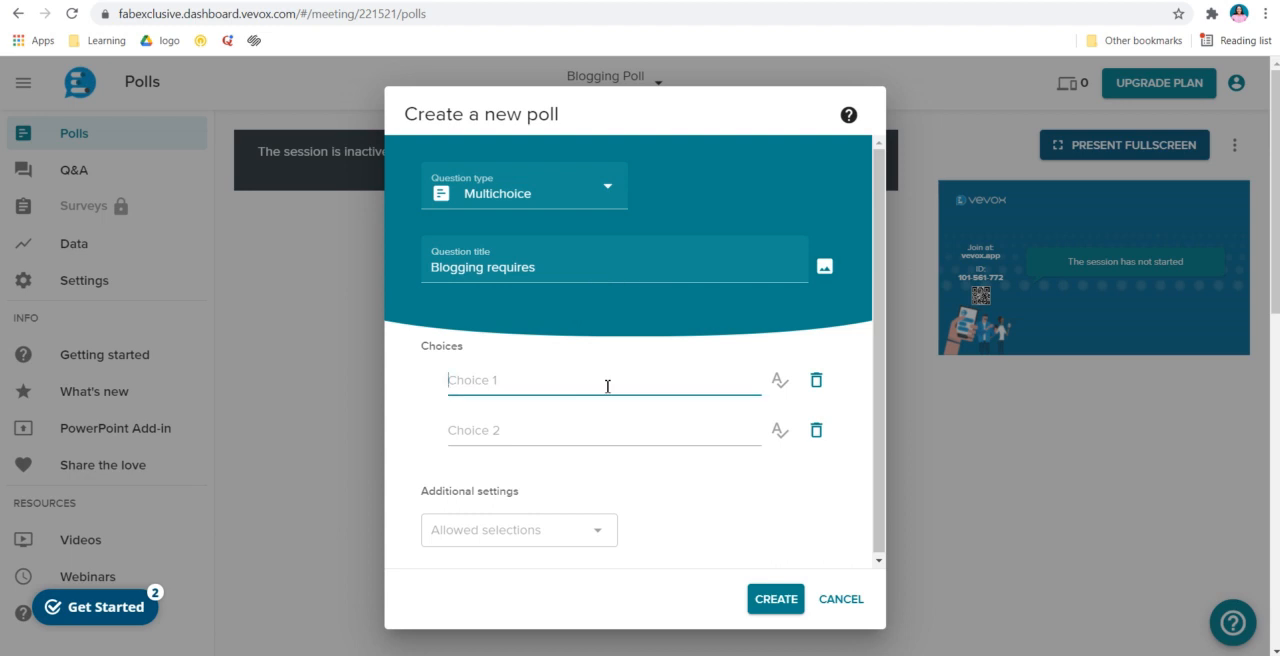
pyautogui.write('Pa')
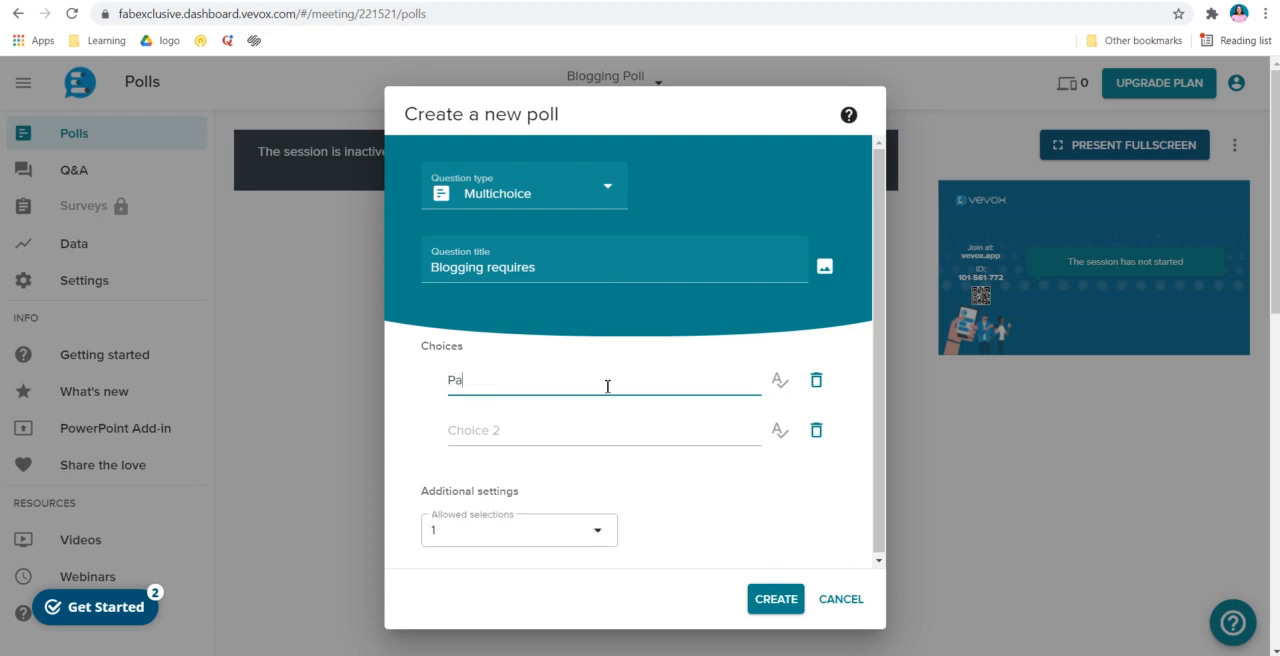
pyautogui.write('id Website')
pyautogui.click(601, 434)
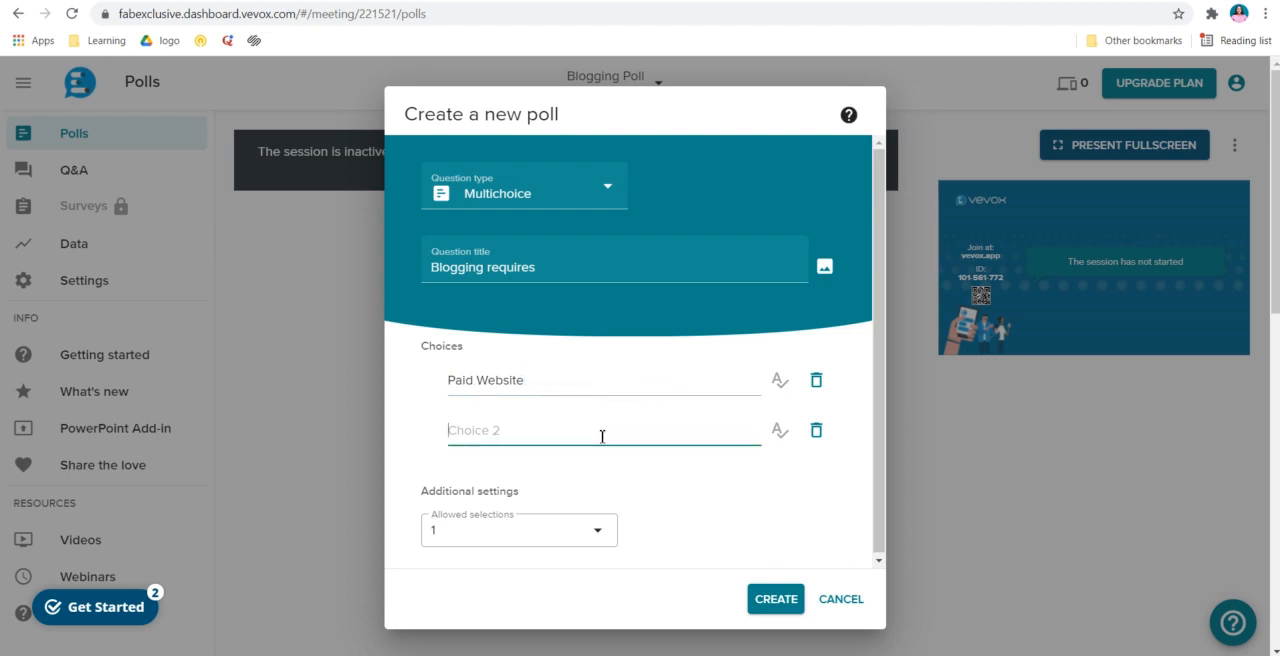
pyautogui.write('Free Website')
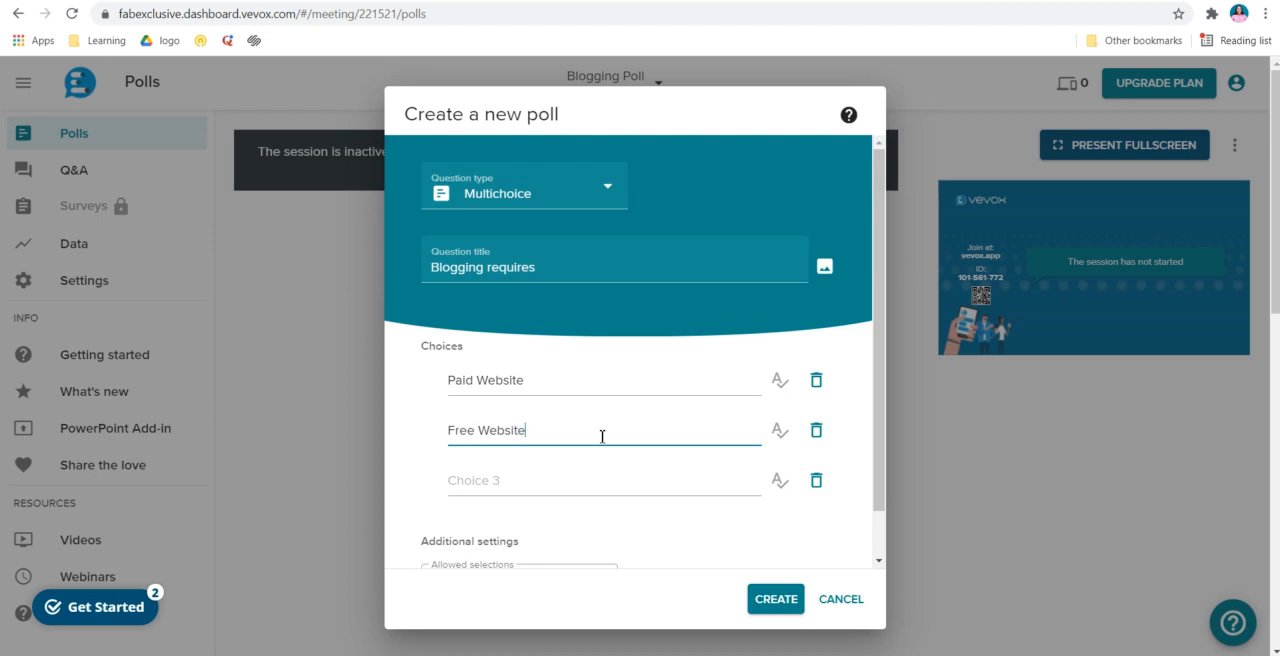
pyautogui.scroll(-1, 594, 488)
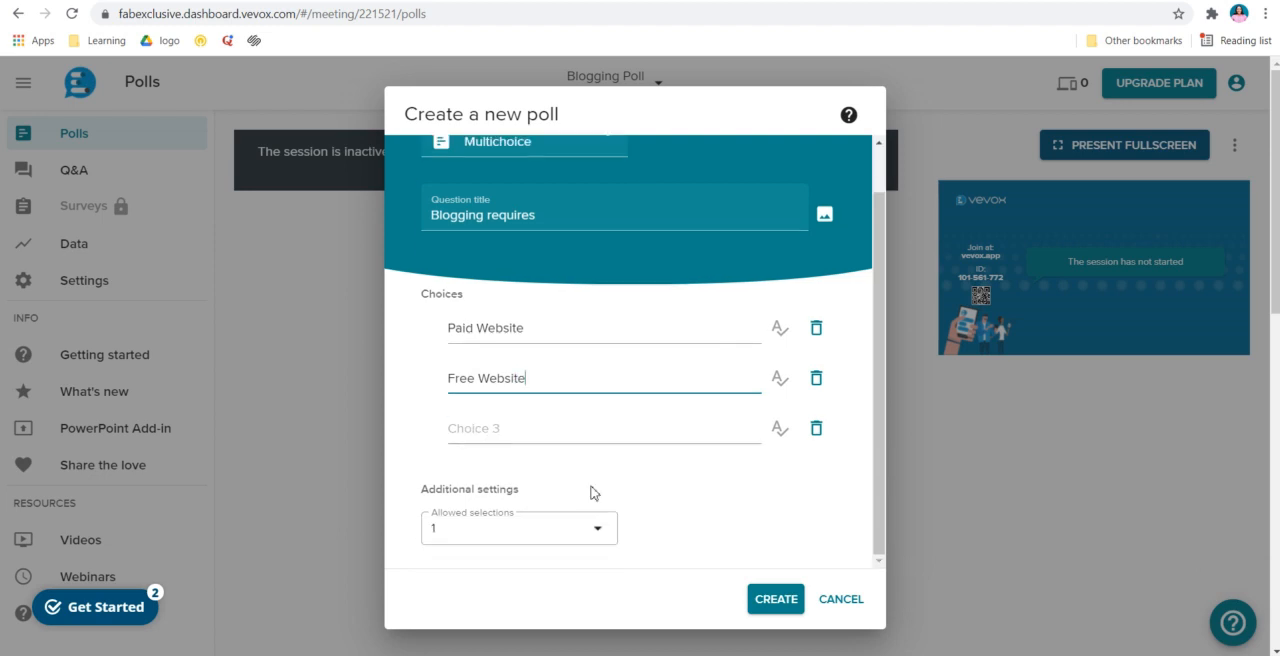
pyautogui.click(595, 438)
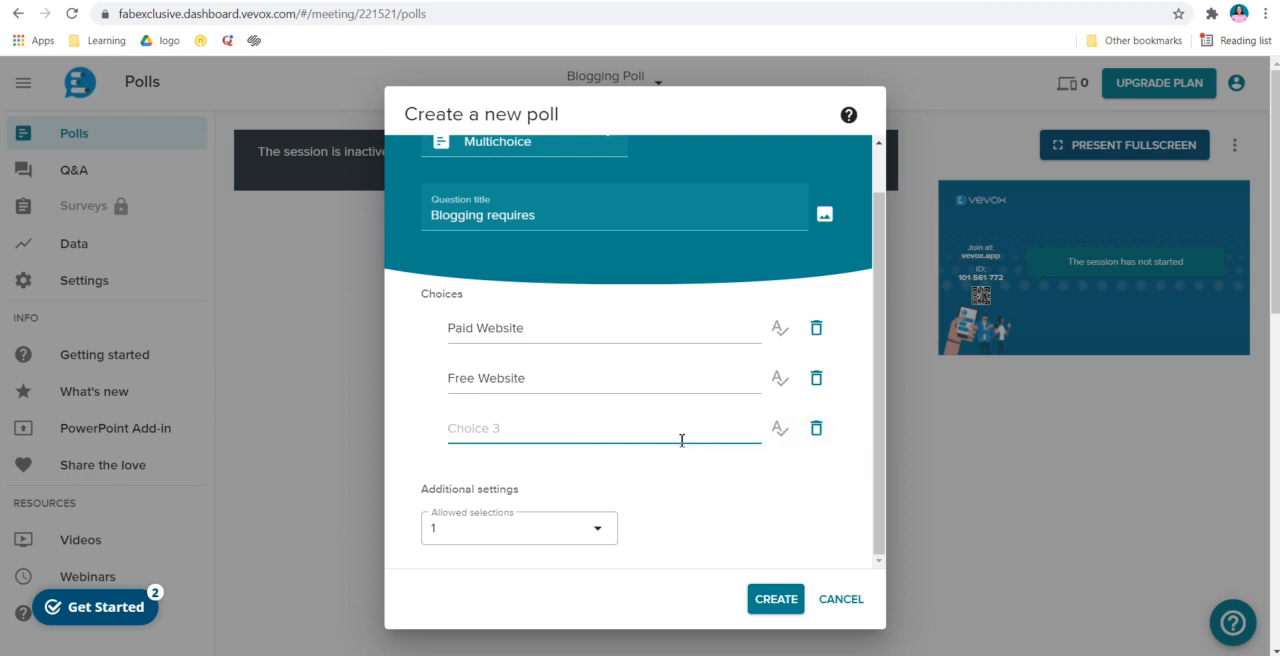
# Mark "Paid Website" as the correct answer with the explanation "Blogging requires paid website for monetization purpose"
pyautogui.click(782, 329)
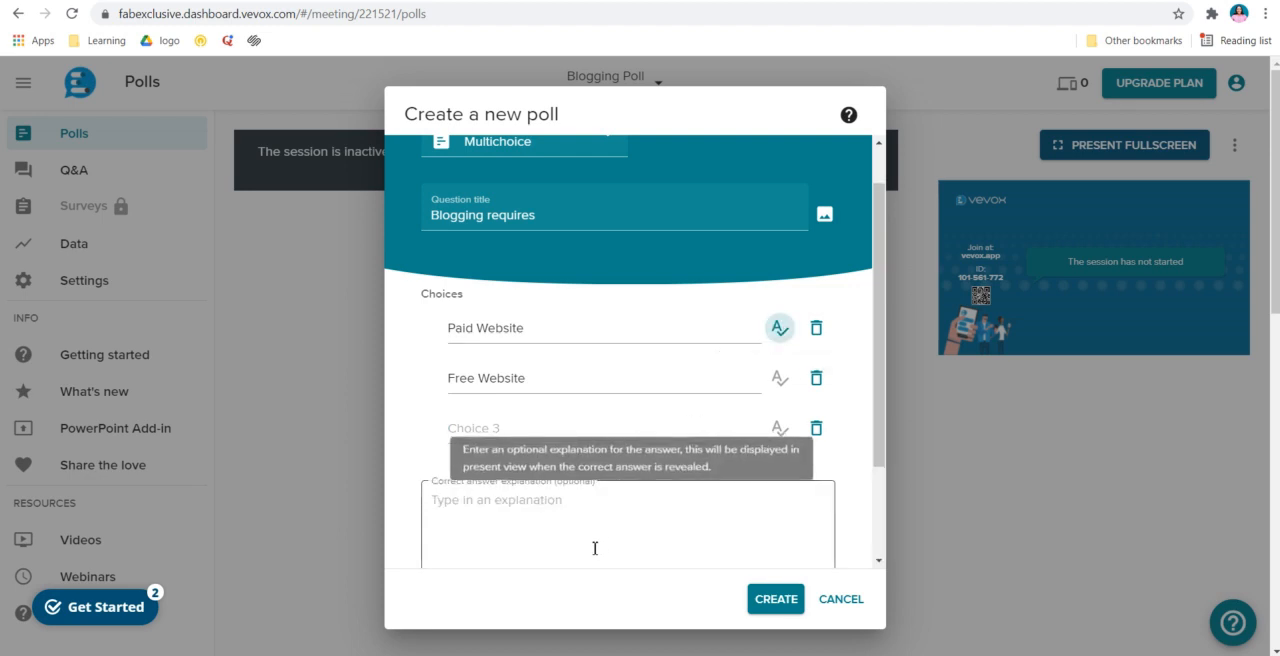
pyautogui.click(605, 507)
pyautogui.write('B')
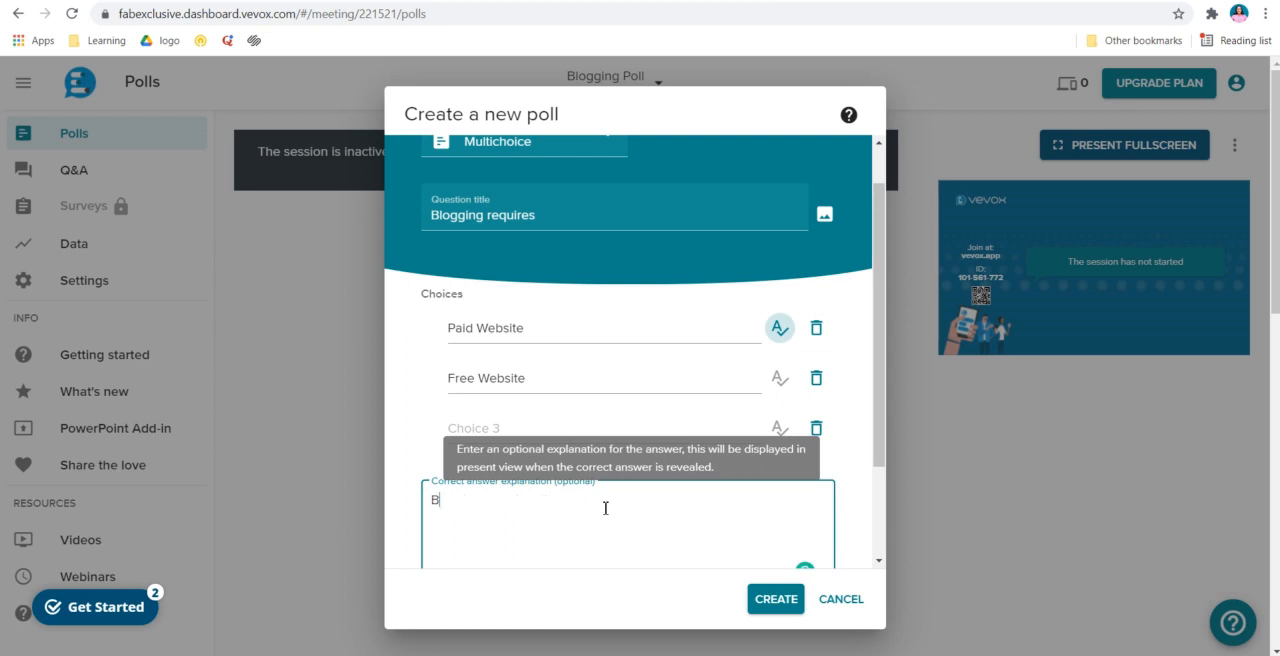
pyautogui.write('logging requires paid website tfor monet')
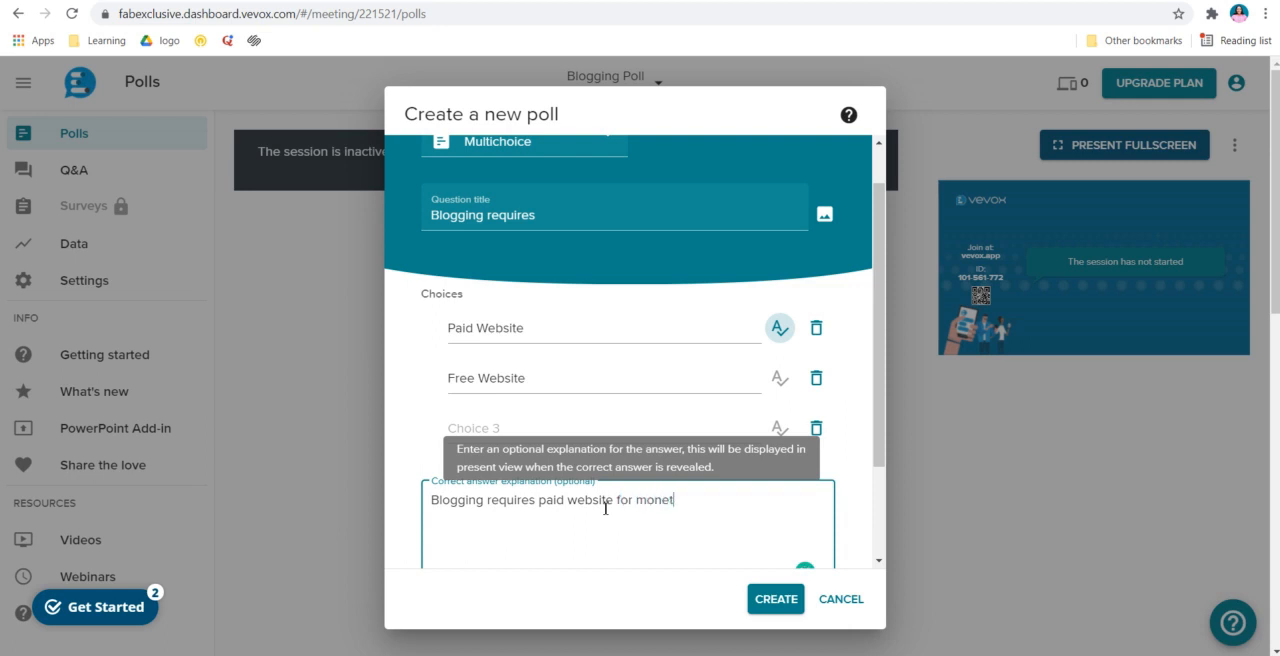
pyautogui.write('ization purpose')
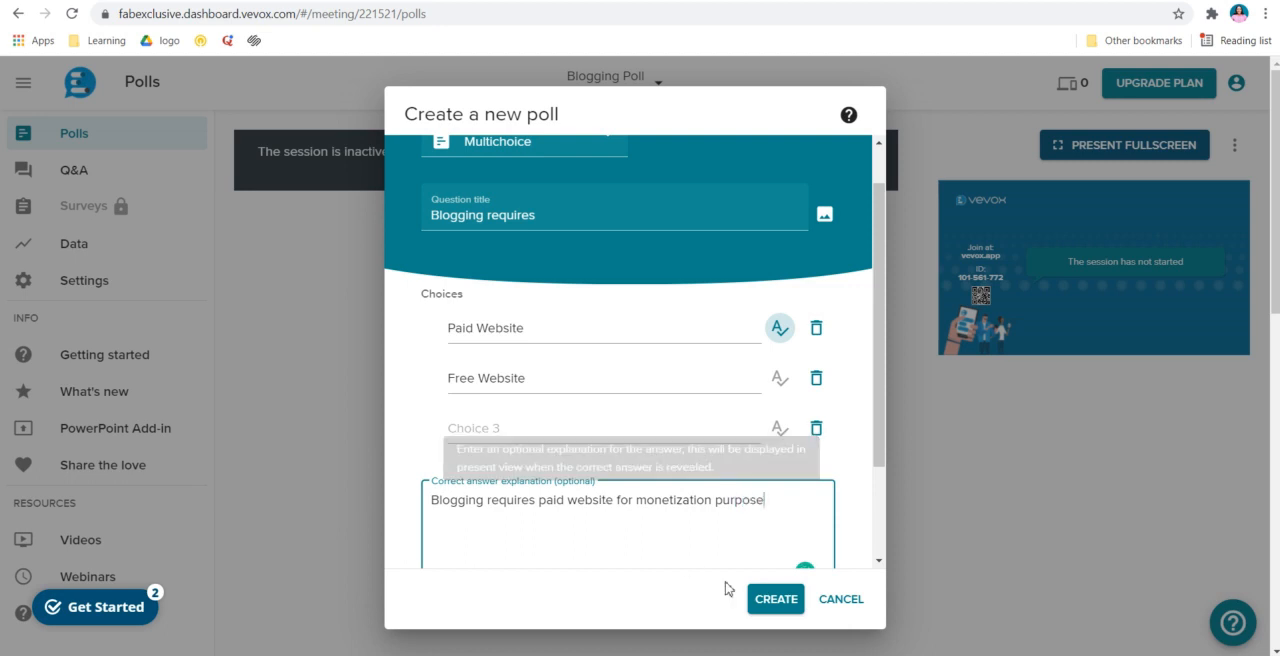
# Add "Google Website" as the third choice and create the poll
pyautogui.click(580, 428)
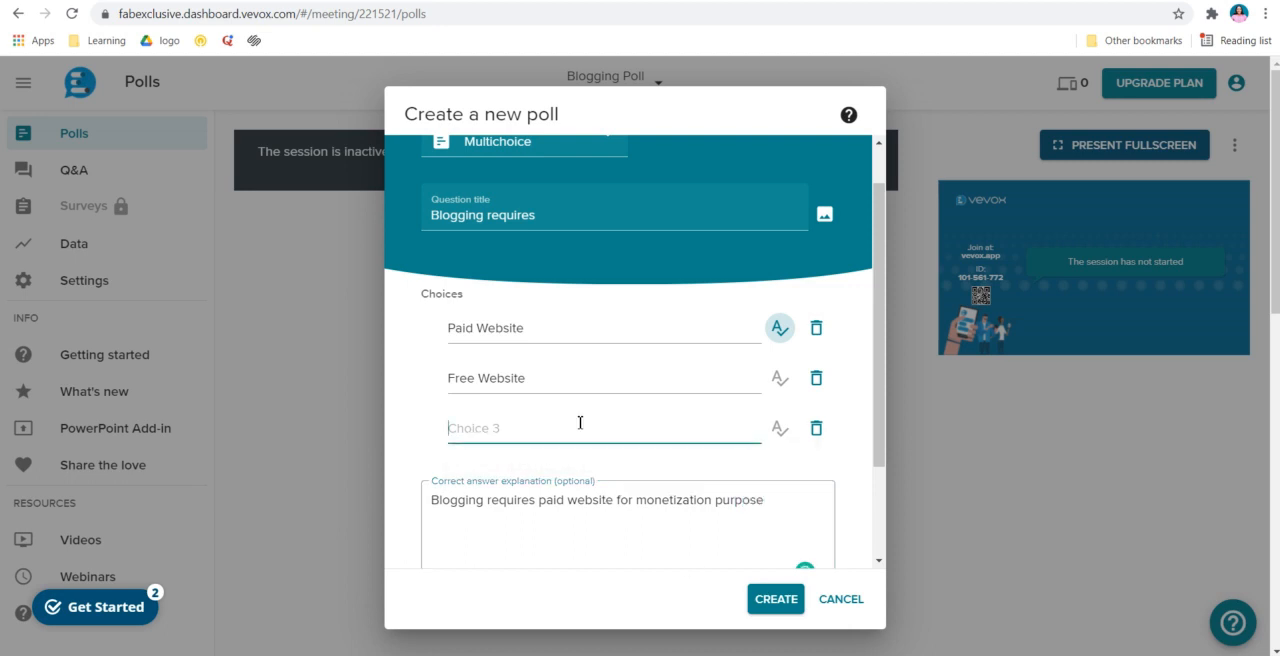
pyautogui.write('Google W')
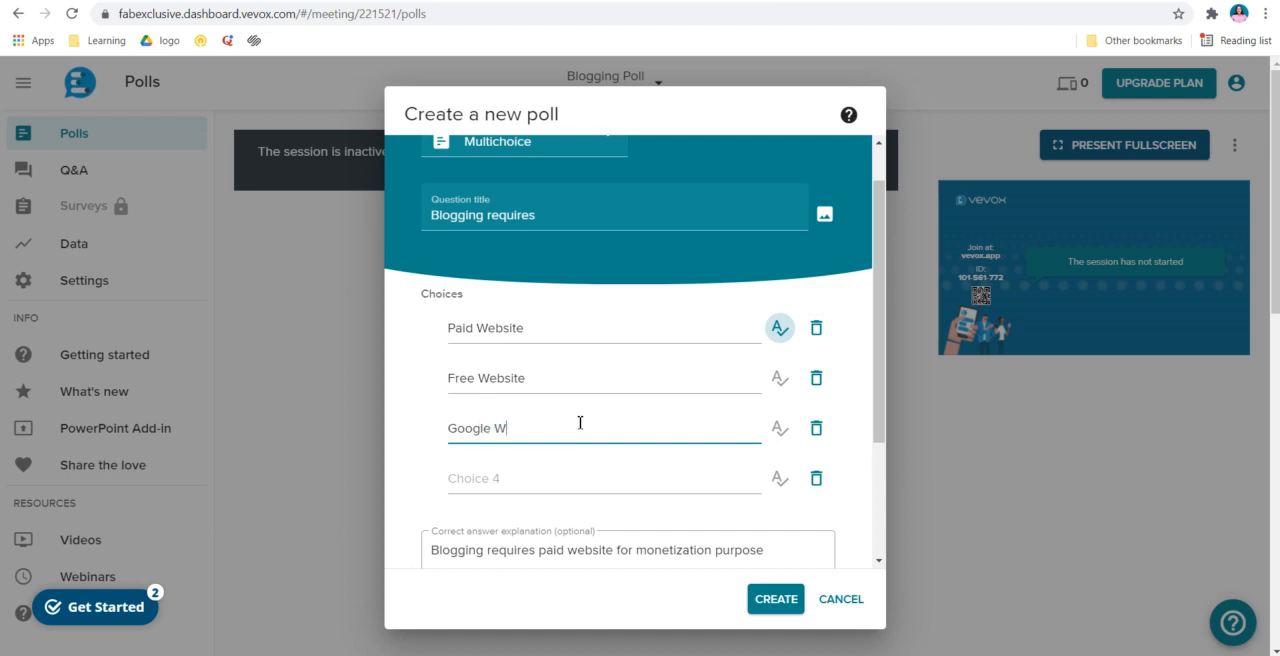
pyautogui.write('ebsite')
pyautogui.scroll(-3, 597, 468)
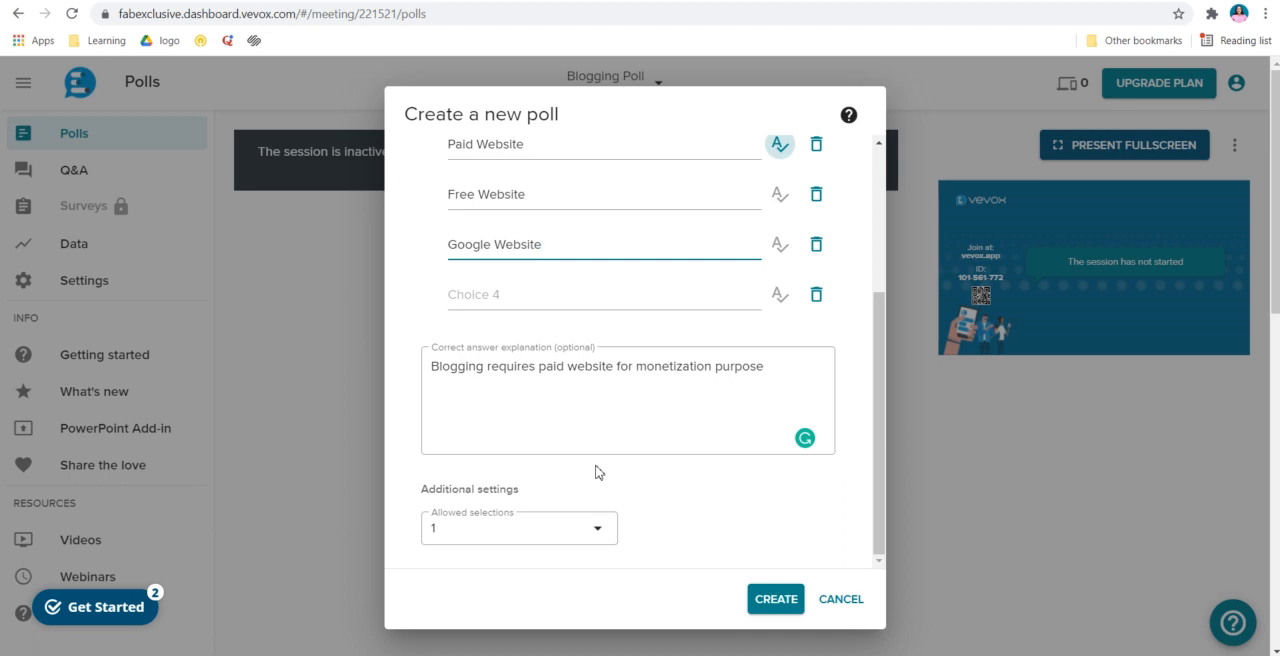
pyautogui.click(769, 600)
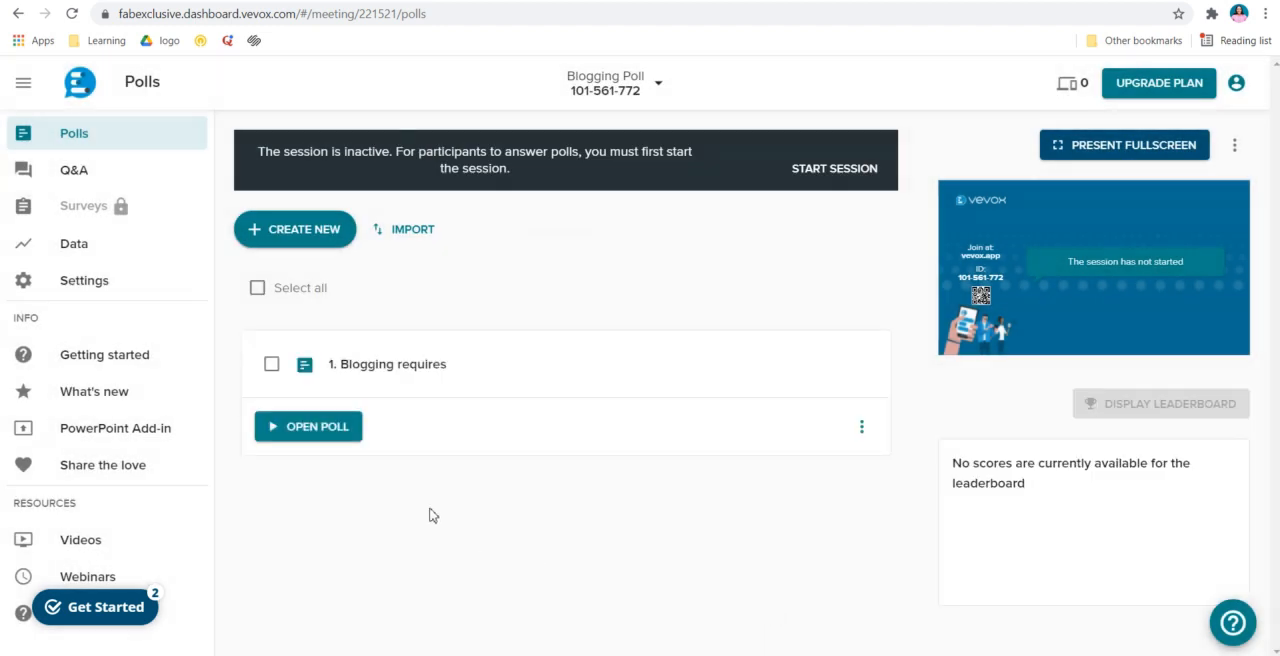
# Open the "Blogging requires" poll, agreeing to start the session, and show its results in the presentation
pyautogui.click(342, 428)
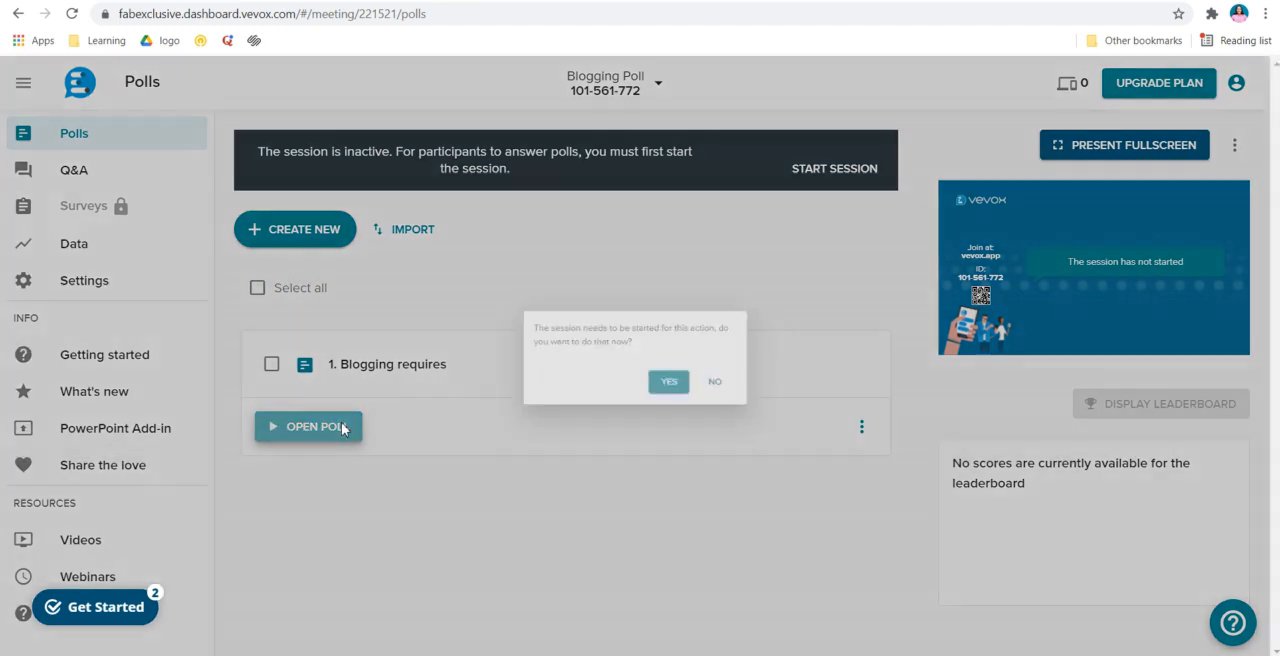
pyautogui.click(683, 400)
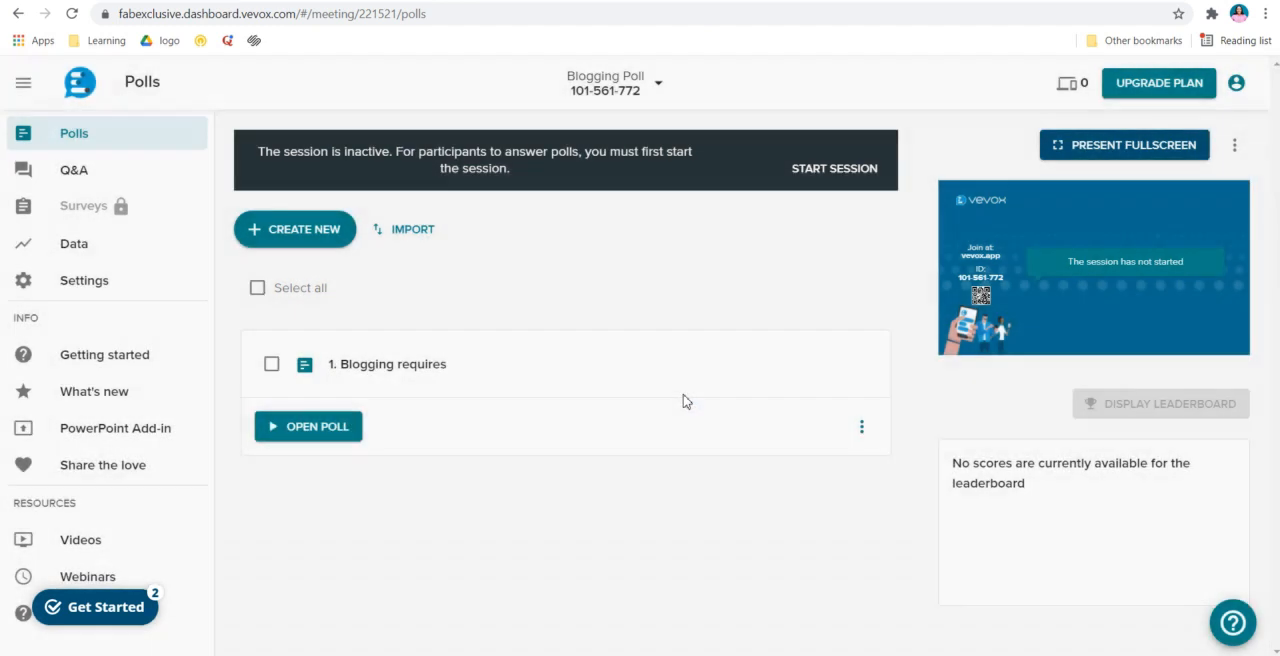
pyautogui.click(683, 400)
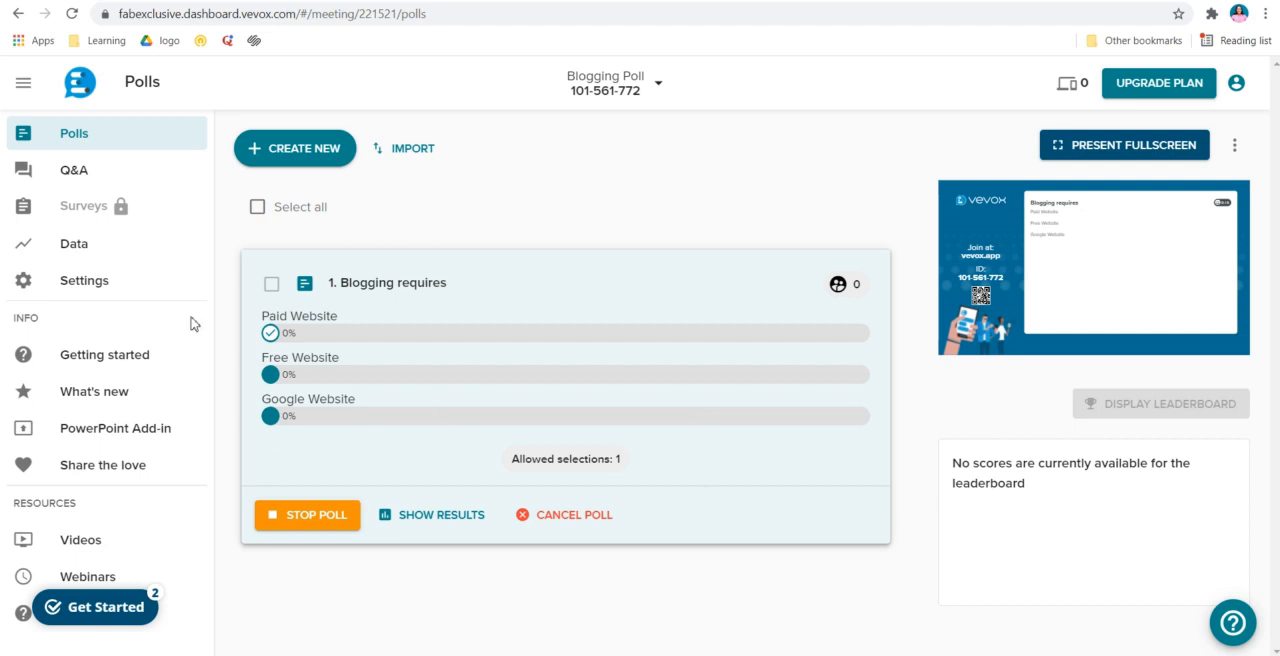
pyautogui.click(448, 520)
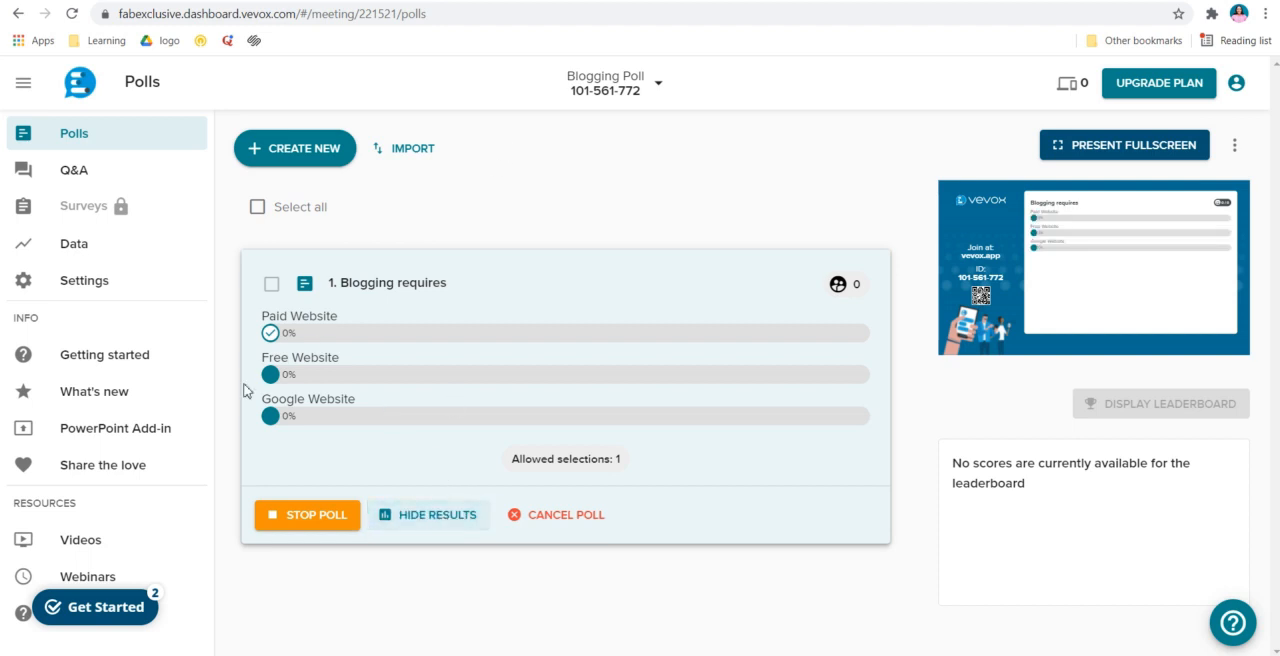
# View the information about the Vevox PowerPoint add-in and close it
pyautogui.click(138, 445)
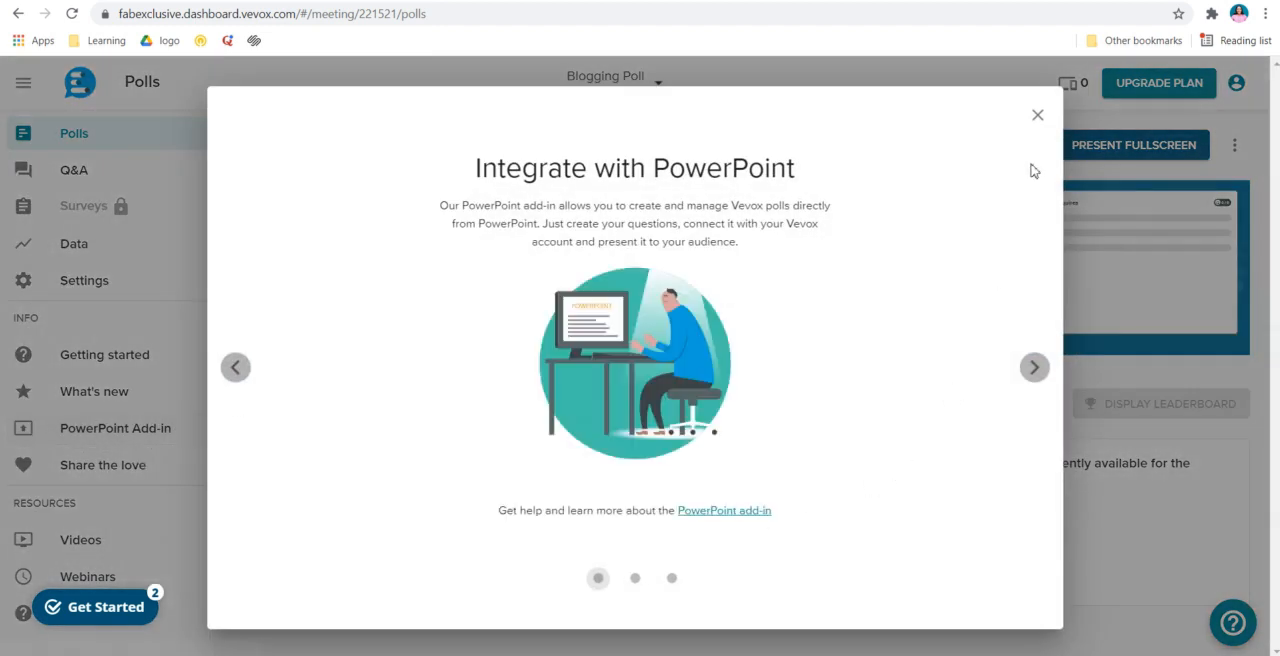
pyautogui.click(1037, 116)
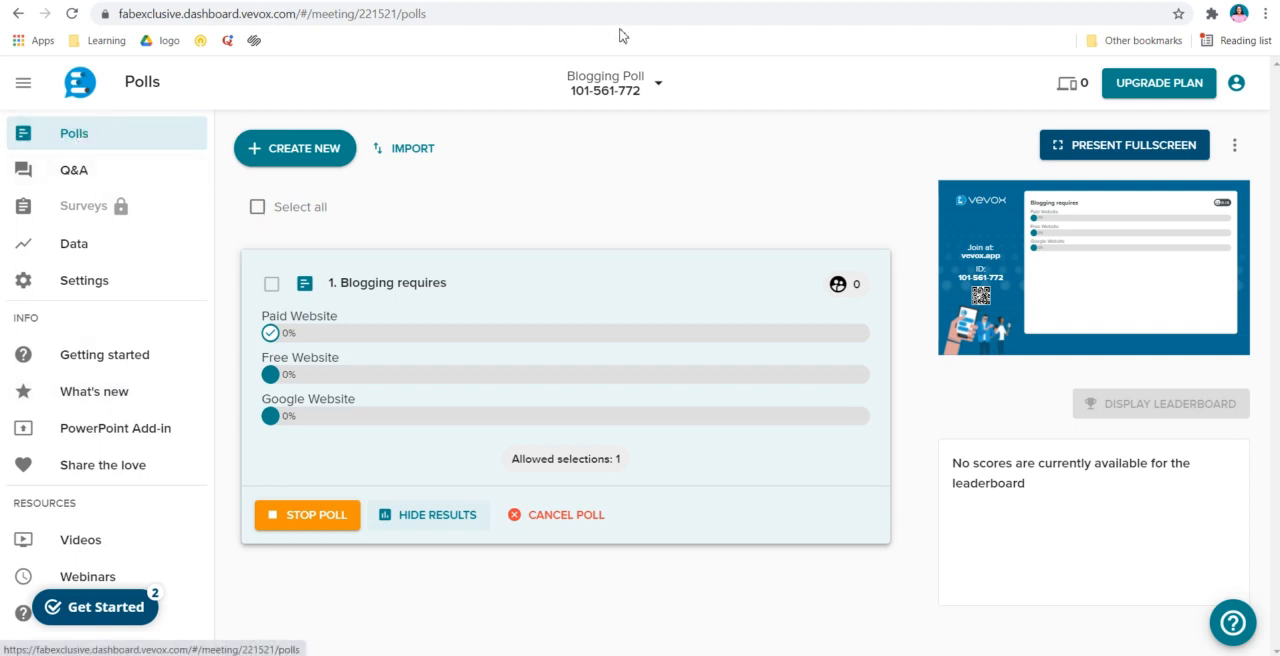
# Open a blank browser tab and try to launch PowerPoint by searching Windows for "powe"
pyautogui.hotkey('ctrl', 't')
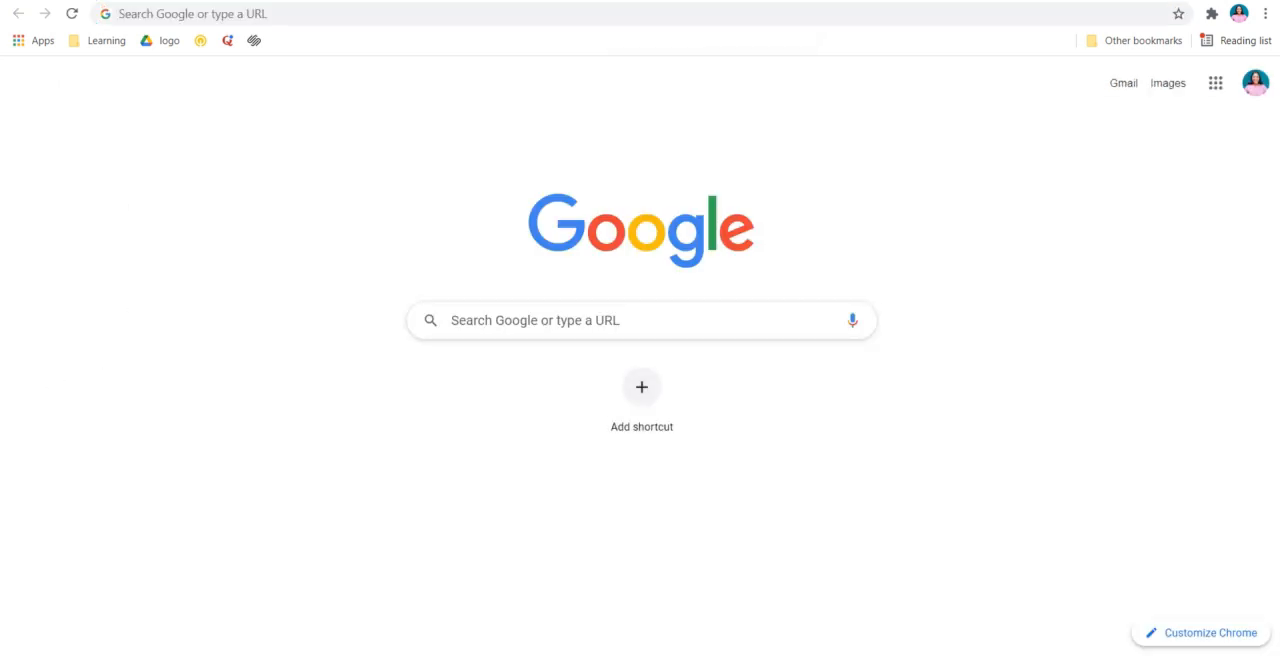
pyautogui.press('super')
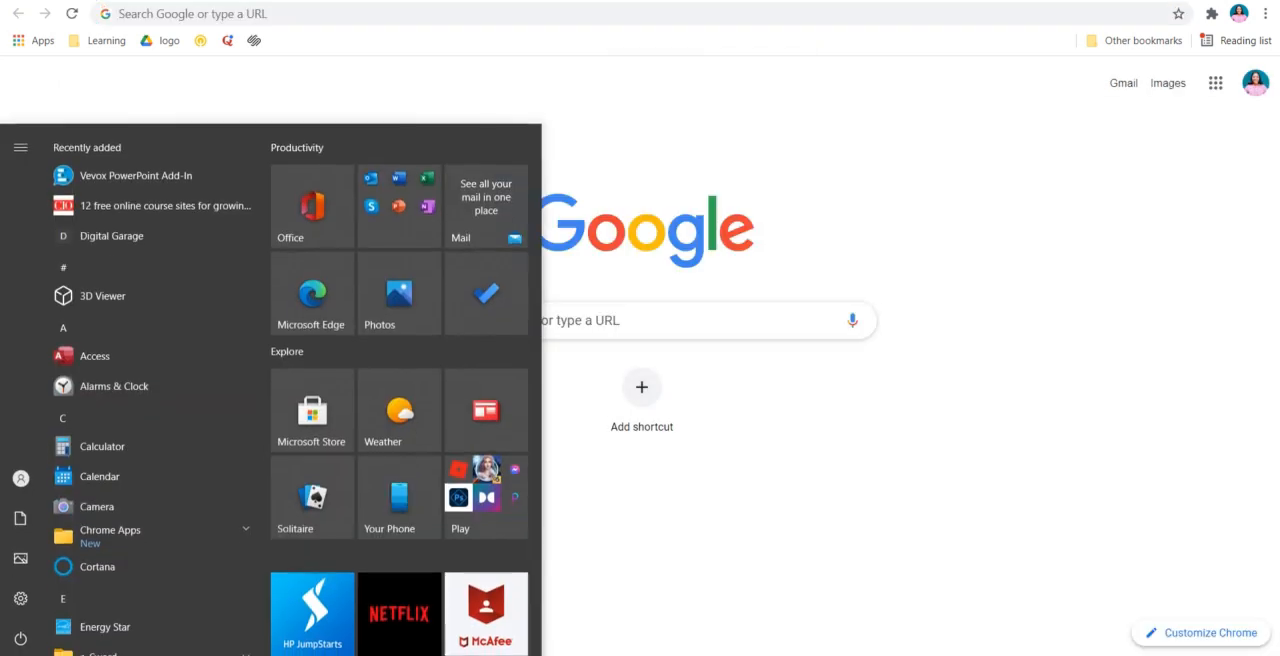
pyautogui.write('pow')
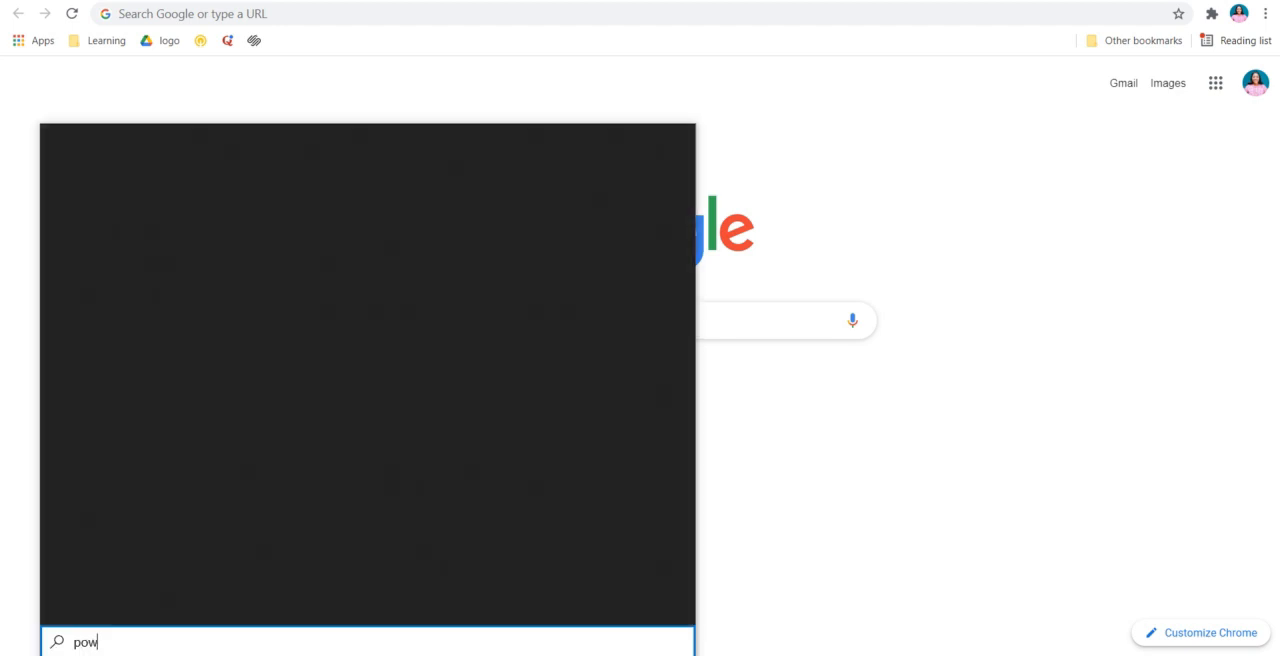
pyautogui.write('e')
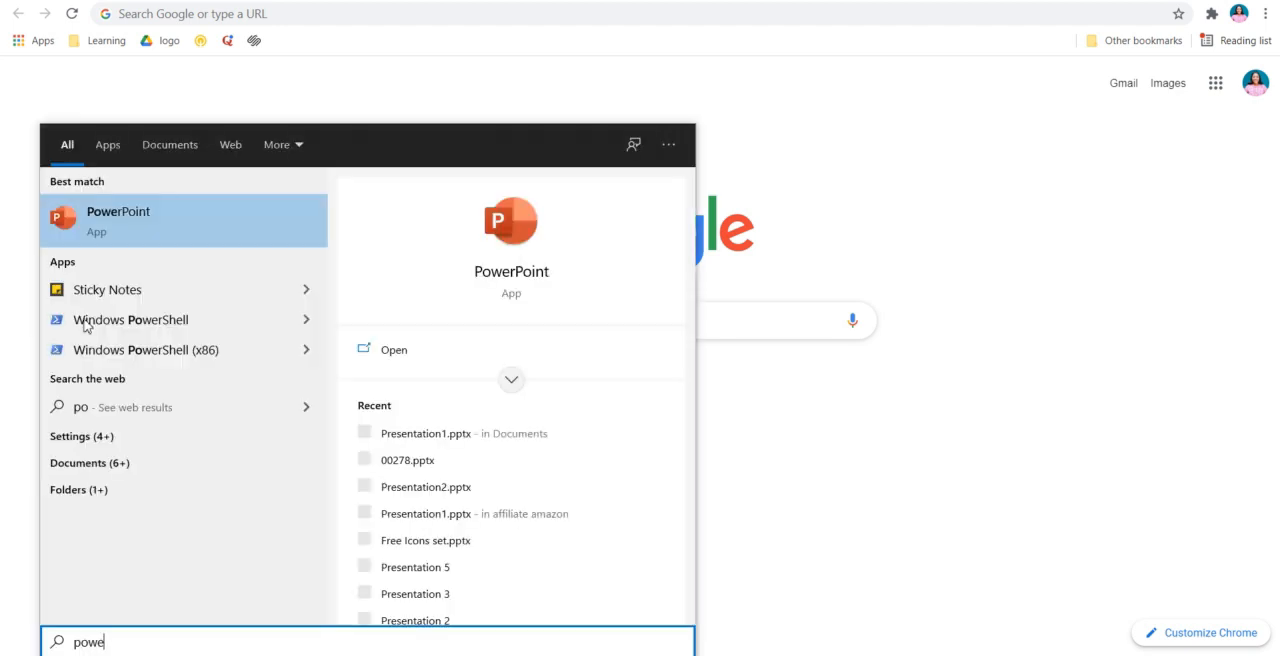
pyautogui.click(225, 218)
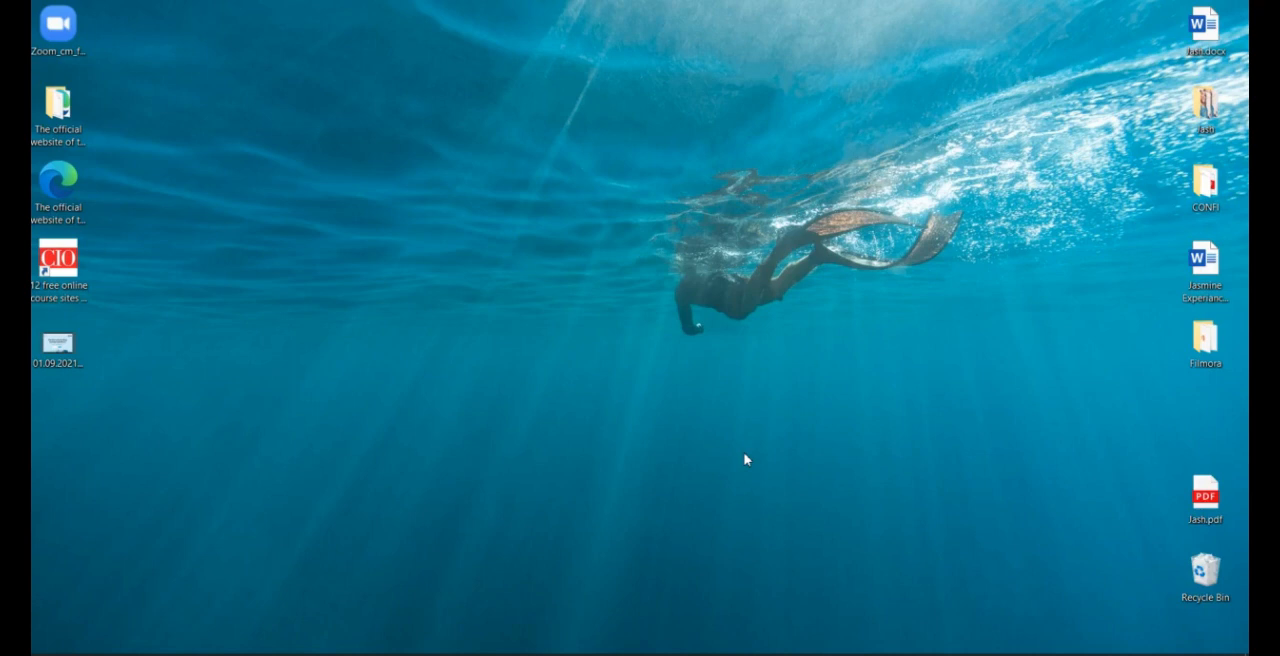
# Search Windows for "powe" from the desktop and launch the PowerPoint app
pyautogui.moveTo(480, 653)
pyautogui.click(47, 648)
pyautogui.write('powe')
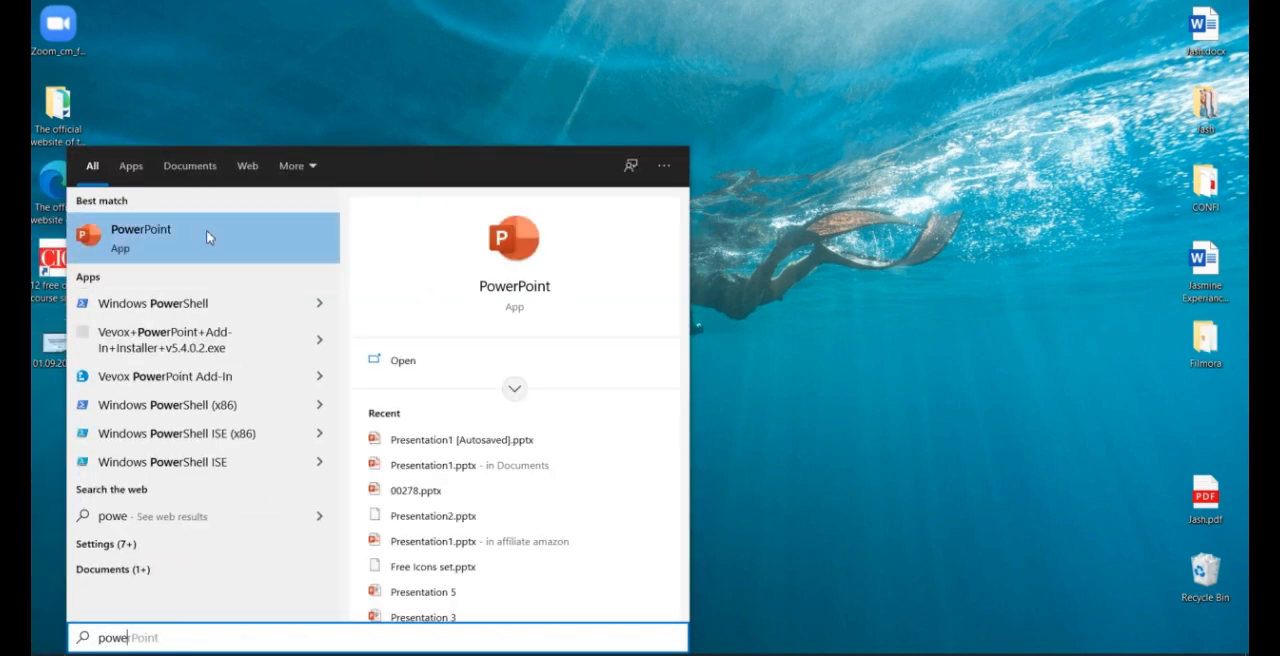
pyautogui.click(209, 239)
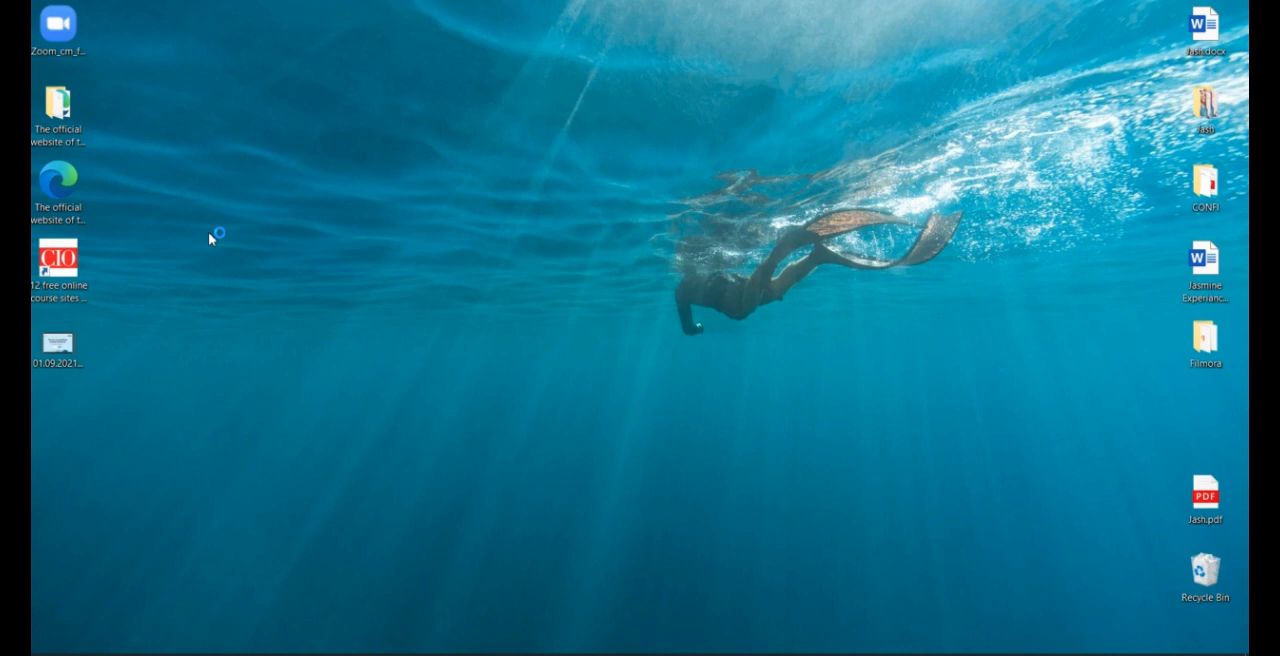